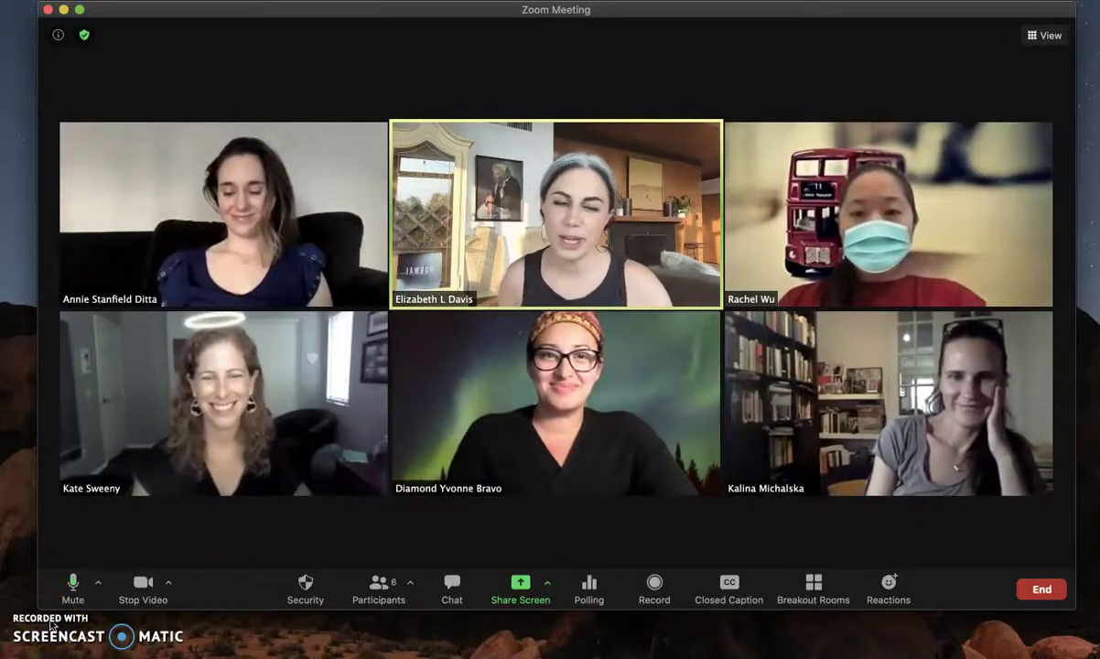
- Show the Stop Video camera menu, with FaceTime HD camera active, and its Video Settings entry
left_click(53, 628)
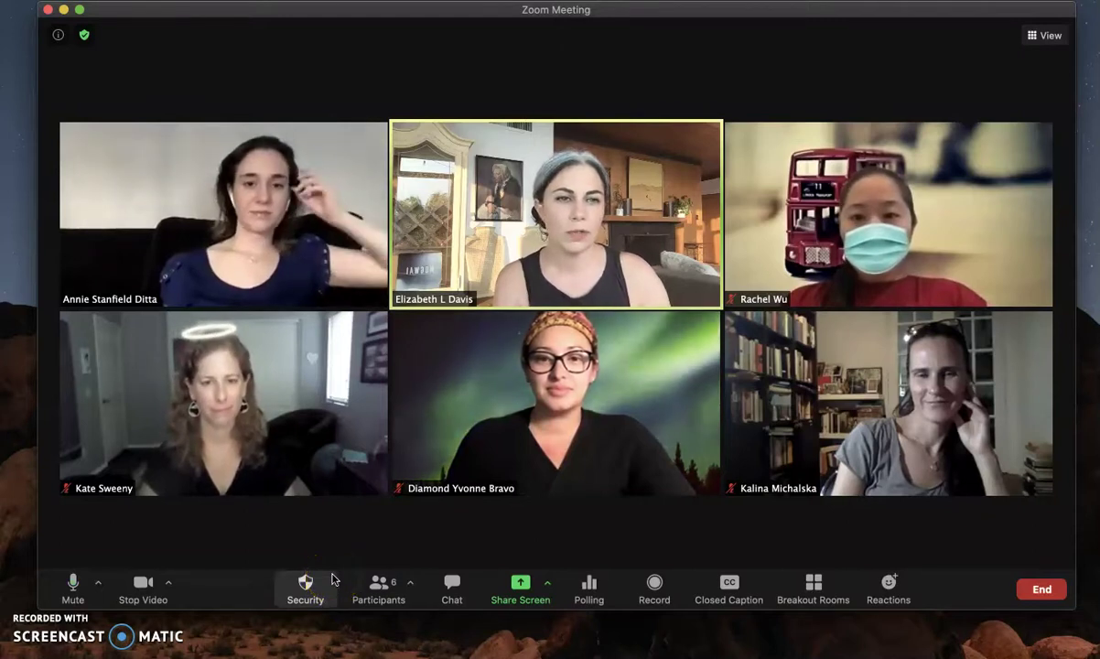
left_click(167, 589)
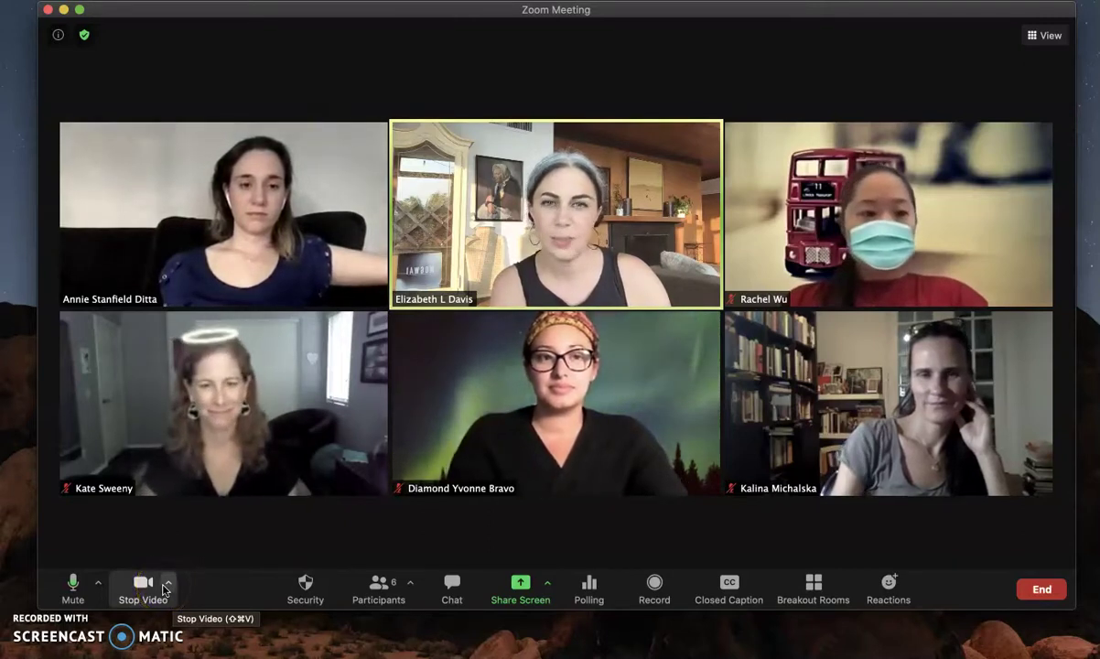
left_click(168, 587)
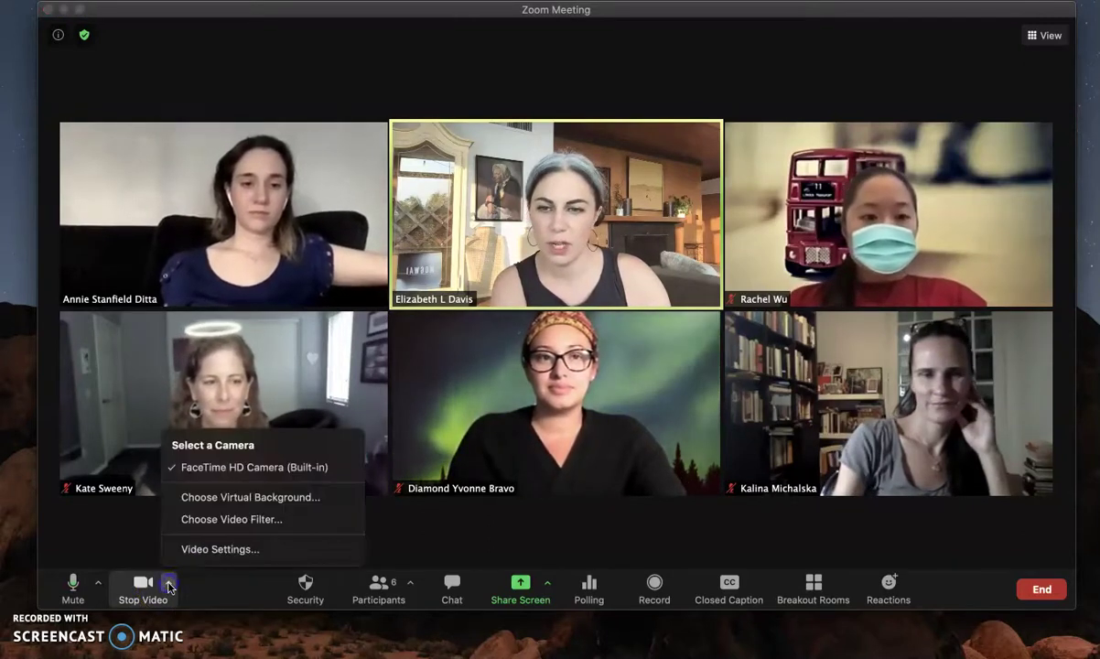
left_click(217, 554)
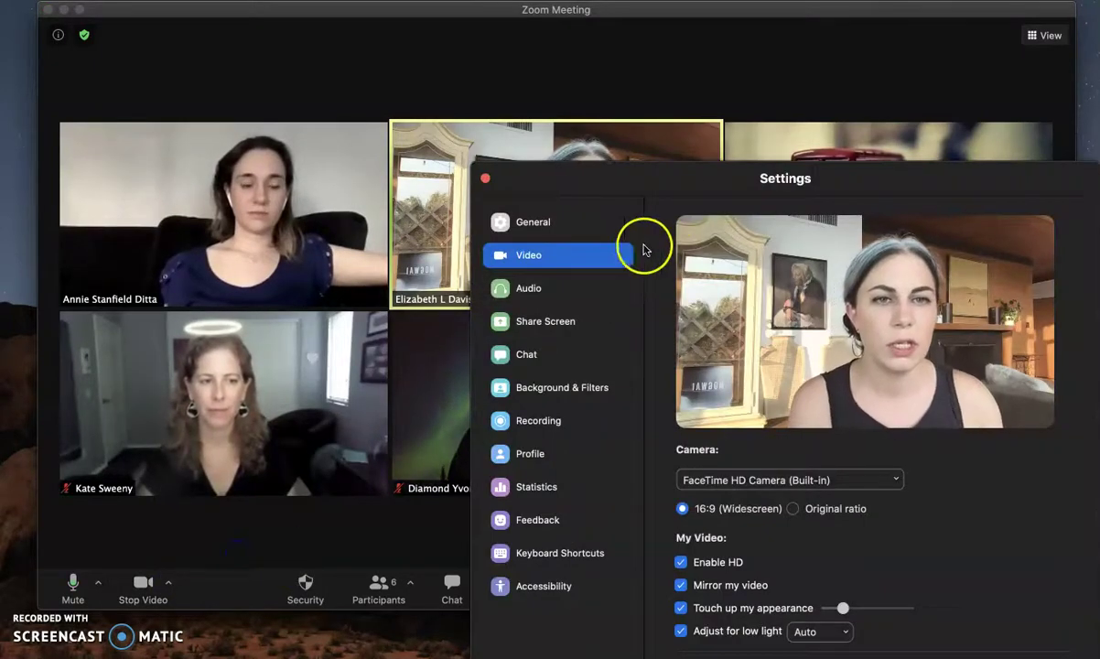
- Reposition the Video settings window to show the camera preview and My Video options
left_click_drag(683, 172, 236, 254)
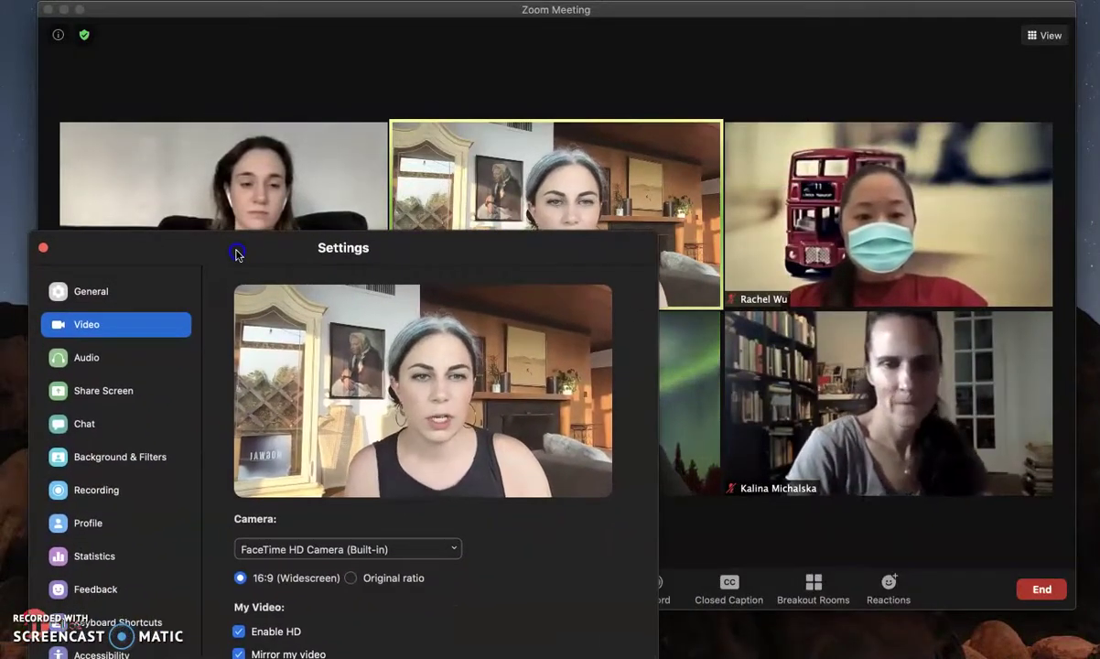
left_click_drag(236, 254, 292, 165)
left_click(287, 189)
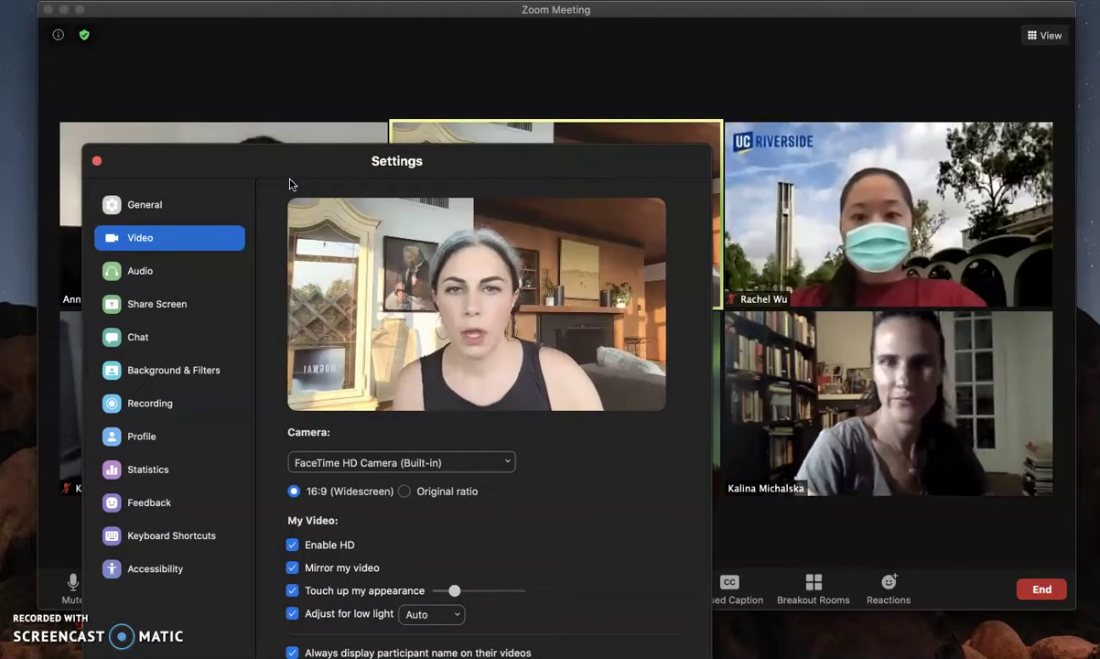
left_click_drag(292, 171, 312, 140)
left_click(305, 172)
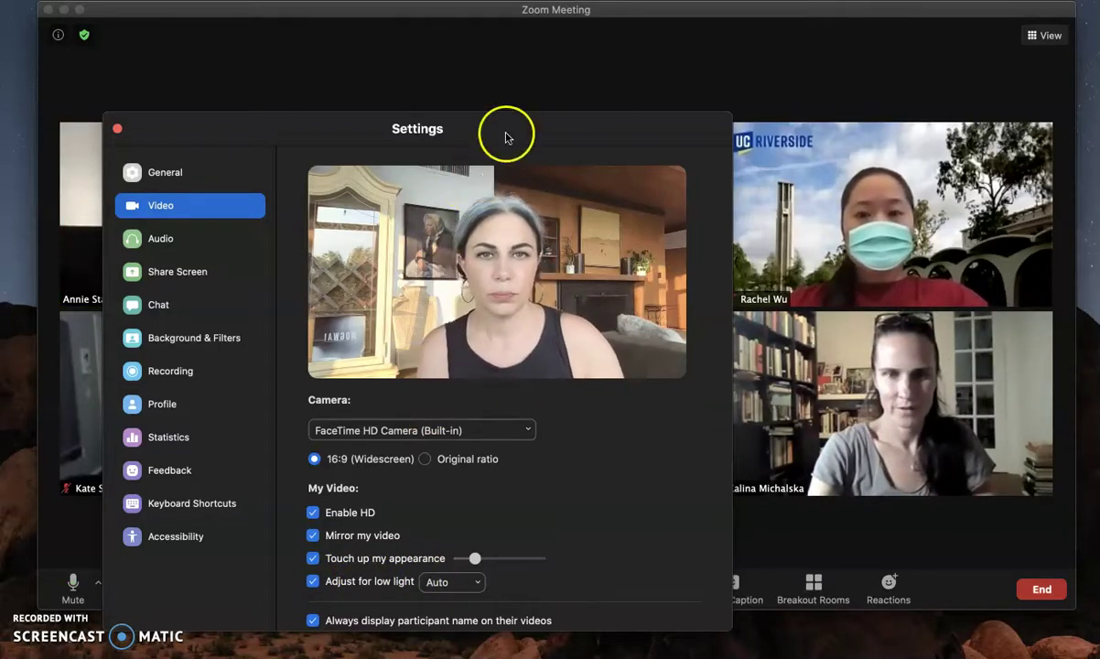
left_click_drag(503, 124, 479, 492)
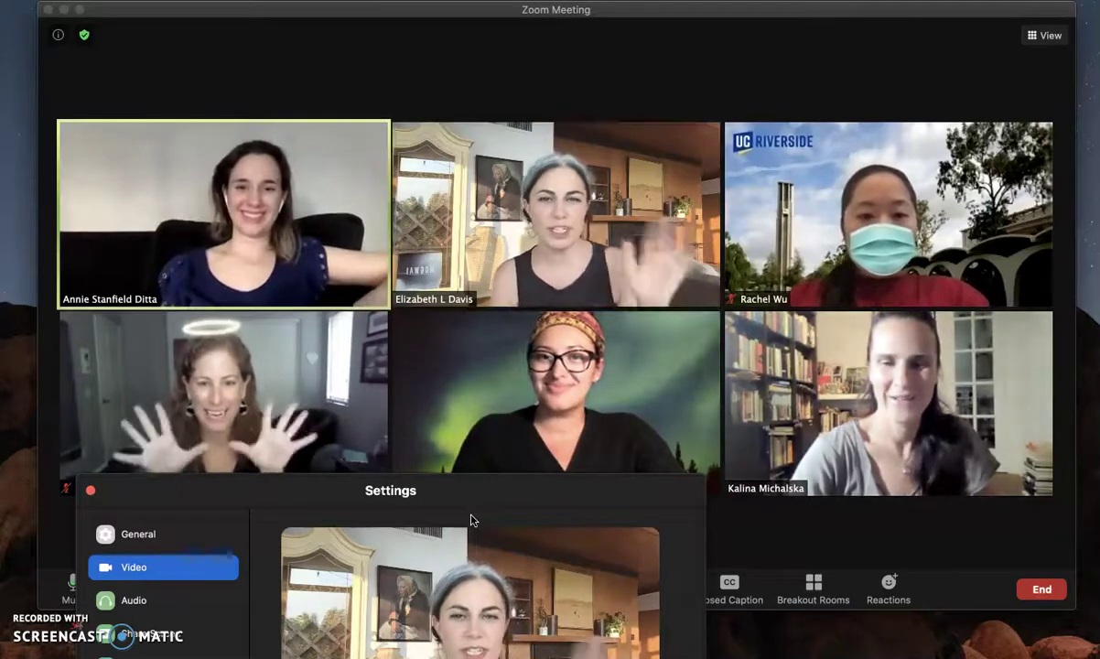
left_click_drag(459, 490, 477, 489)
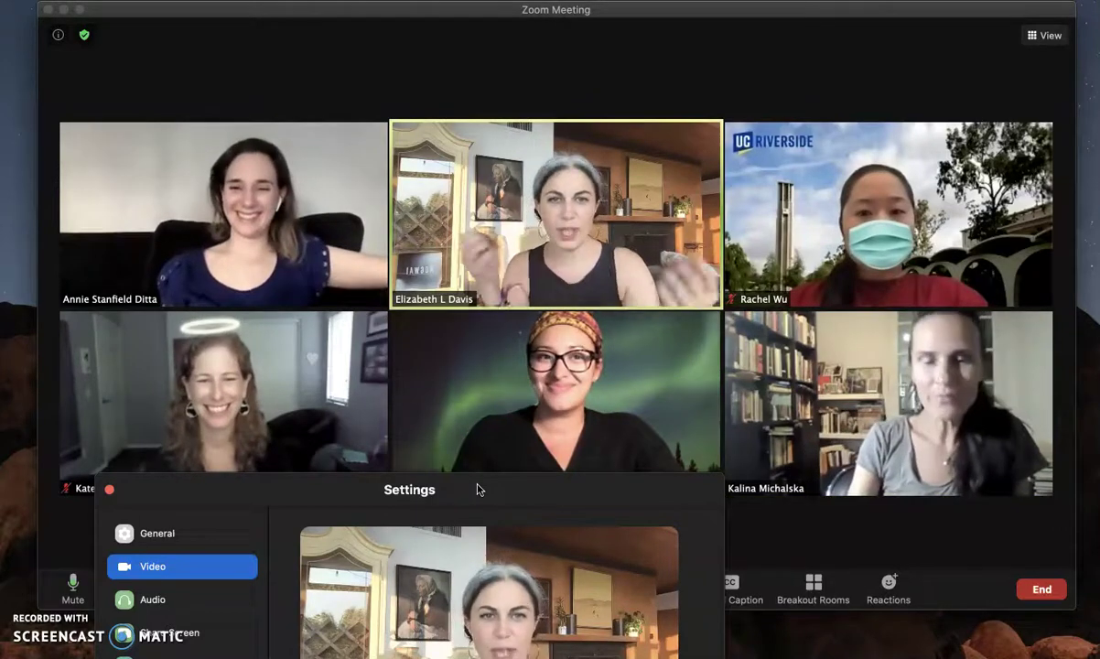
left_click_drag(477, 490, 274, 179)
- Set Adjust for low light to Manual with its brightness slider near maximum
left_click(243, 636)
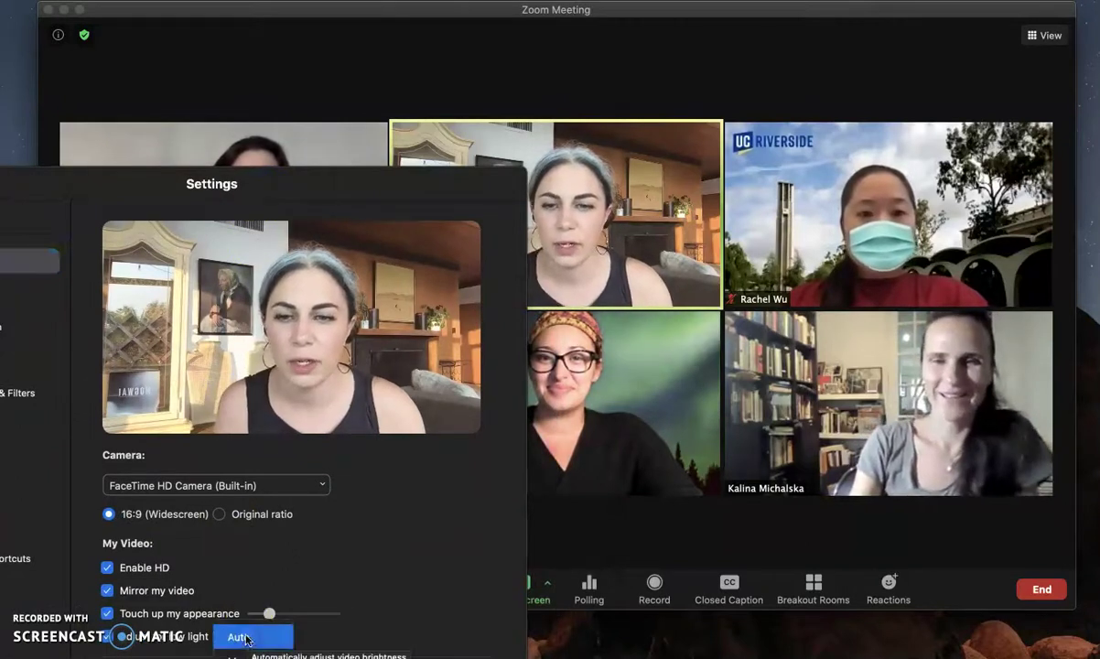
left_click(241, 655)
left_click(386, 631)
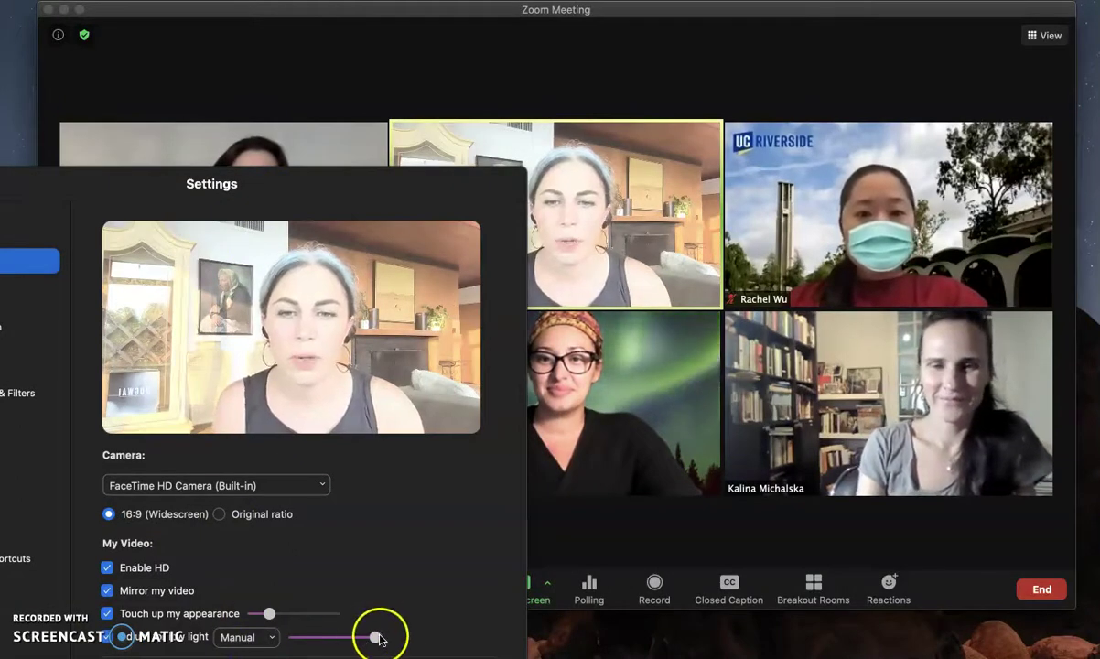
left_click_drag(401, 177, 438, 540)
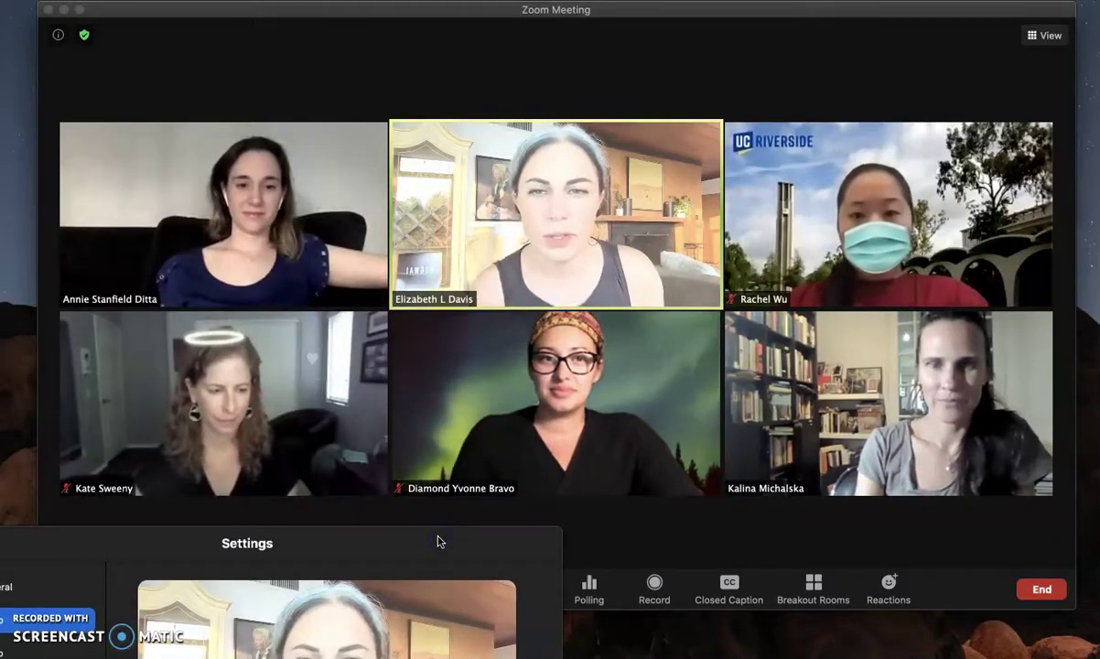
left_click(440, 545)
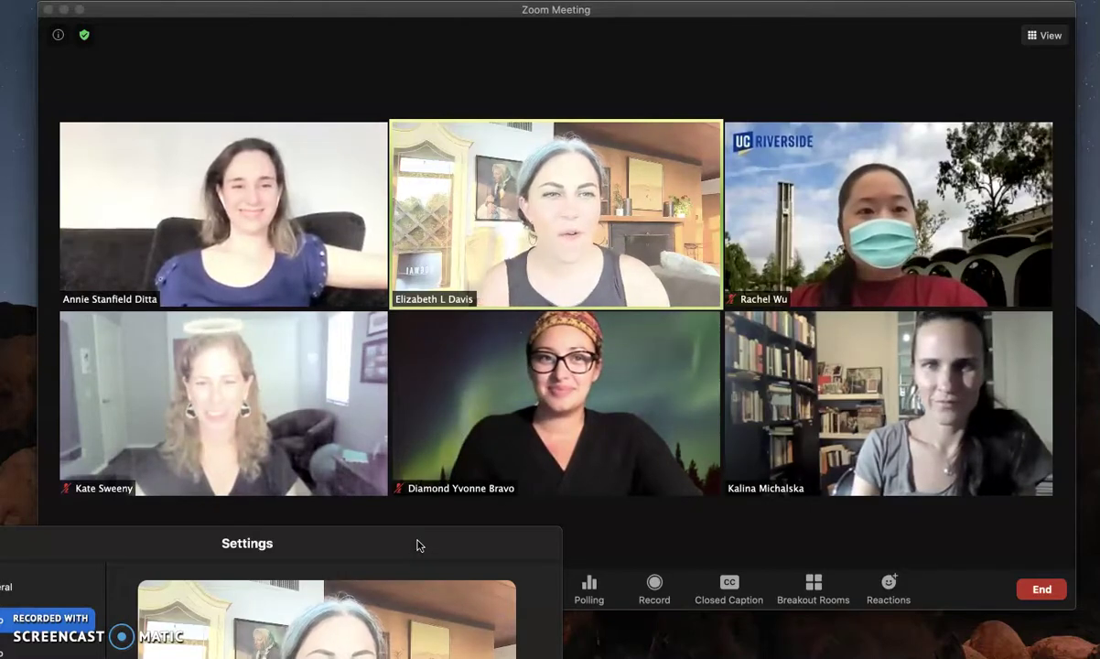
left_click_drag(449, 543, 469, 398)
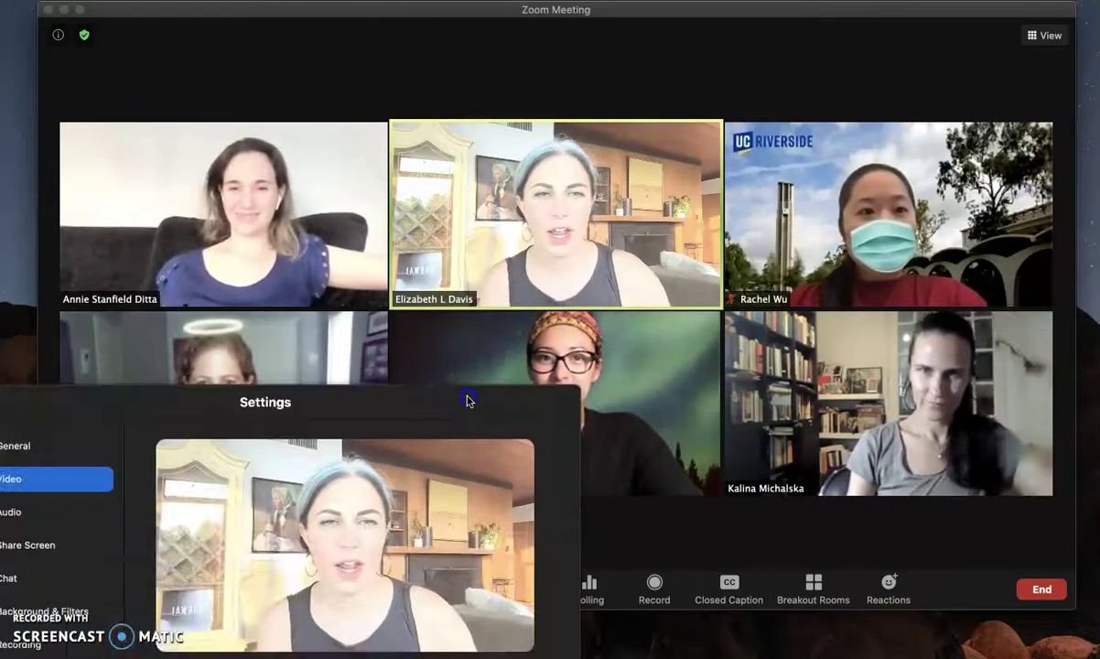
left_click(545, 346)
left_click_drag(614, 640, 611, 529)
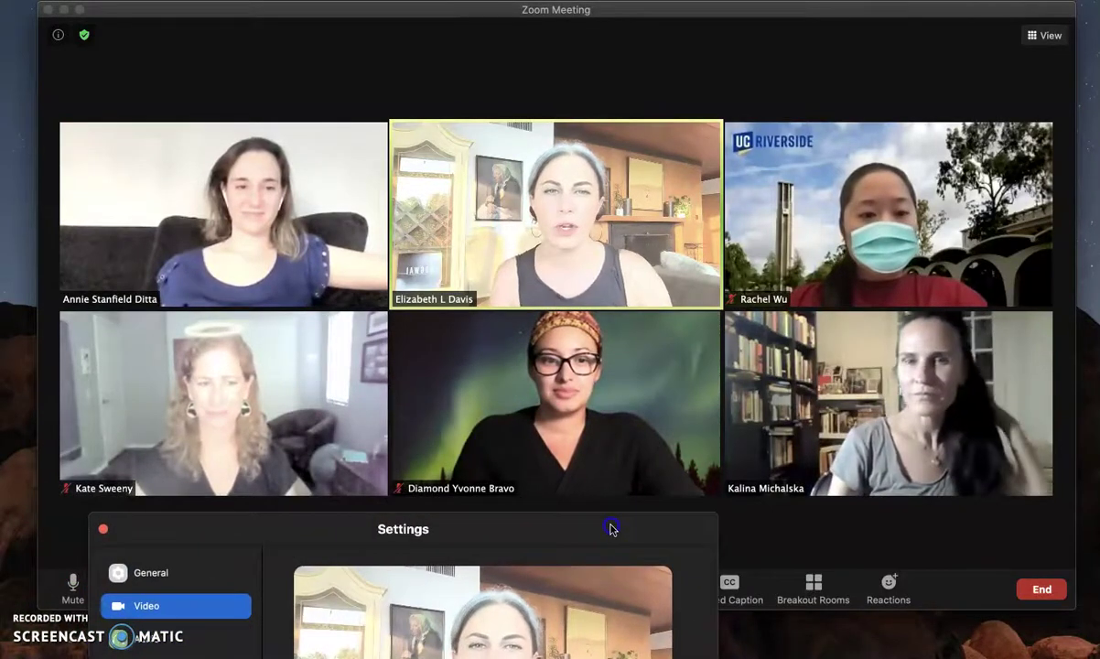
left_click_drag(612, 529, 698, 182)
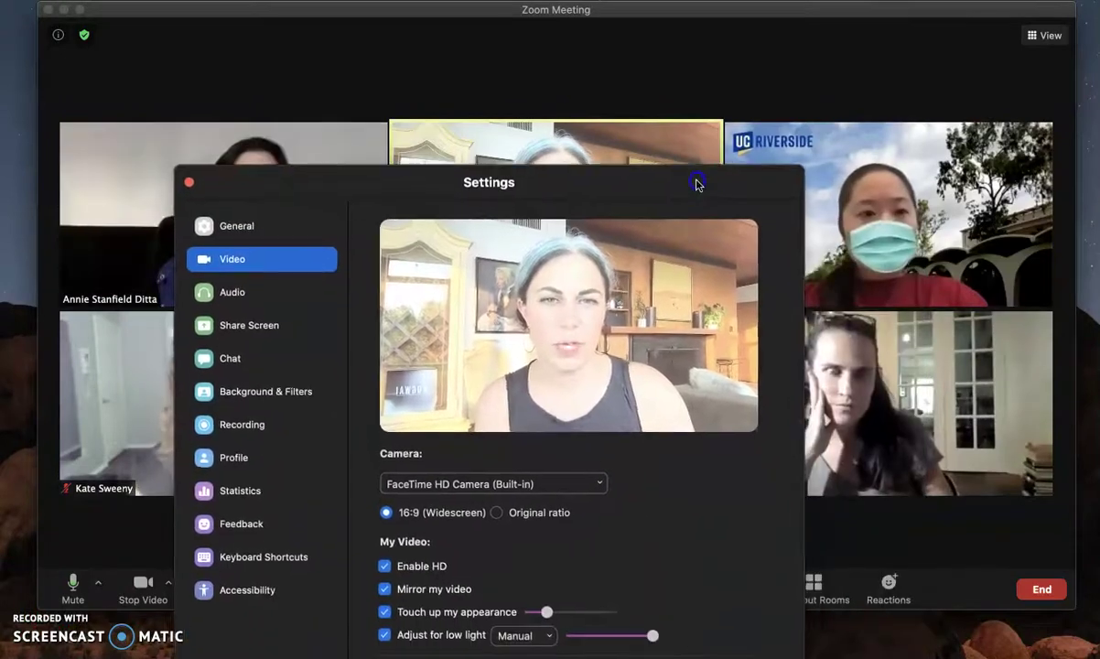
- Set Adjust for low light back to Auto
left_click(521, 636)
left_click(515, 635)
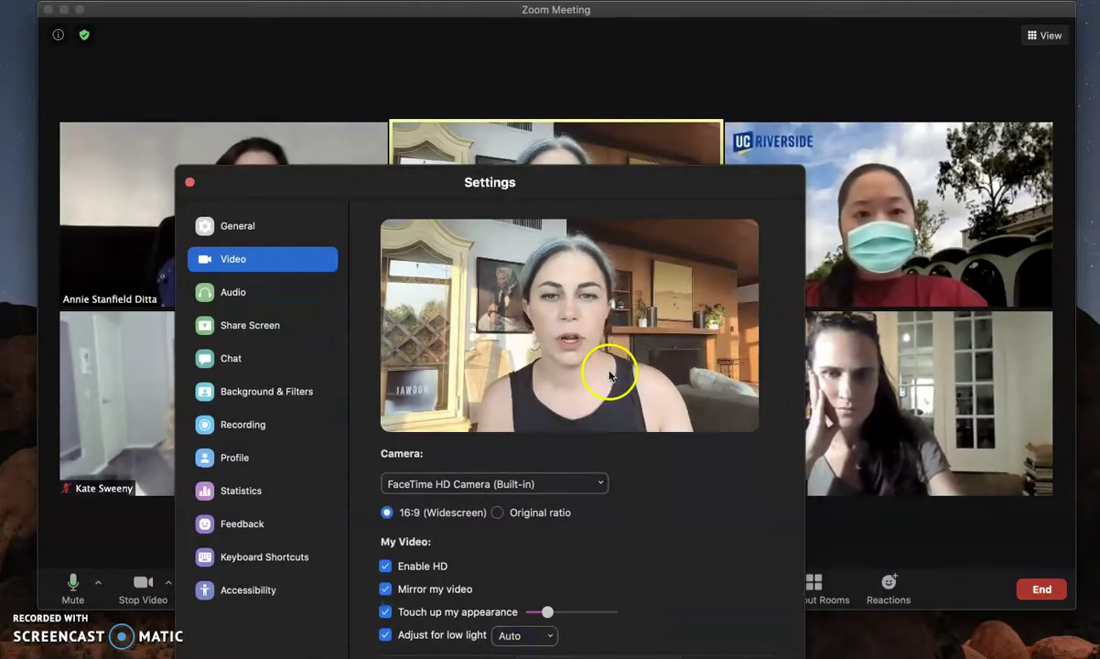
left_click_drag(566, 187, 520, 135)
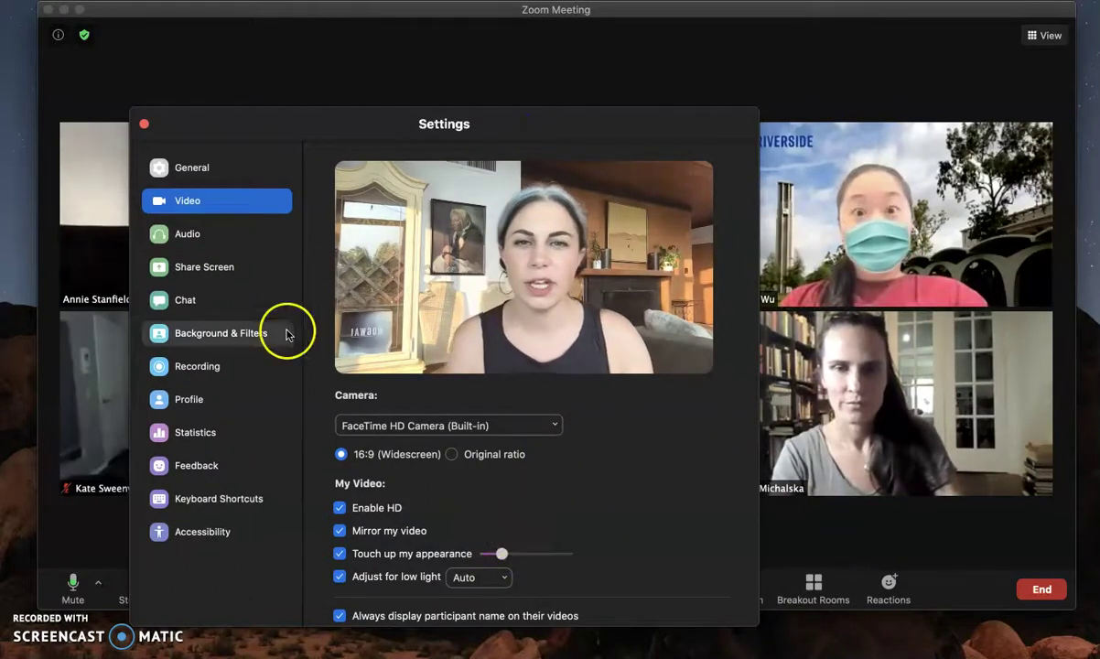
- Drag the Touch up my appearance slider up, then down to a low strength
left_click_drag(501, 557, 588, 560)
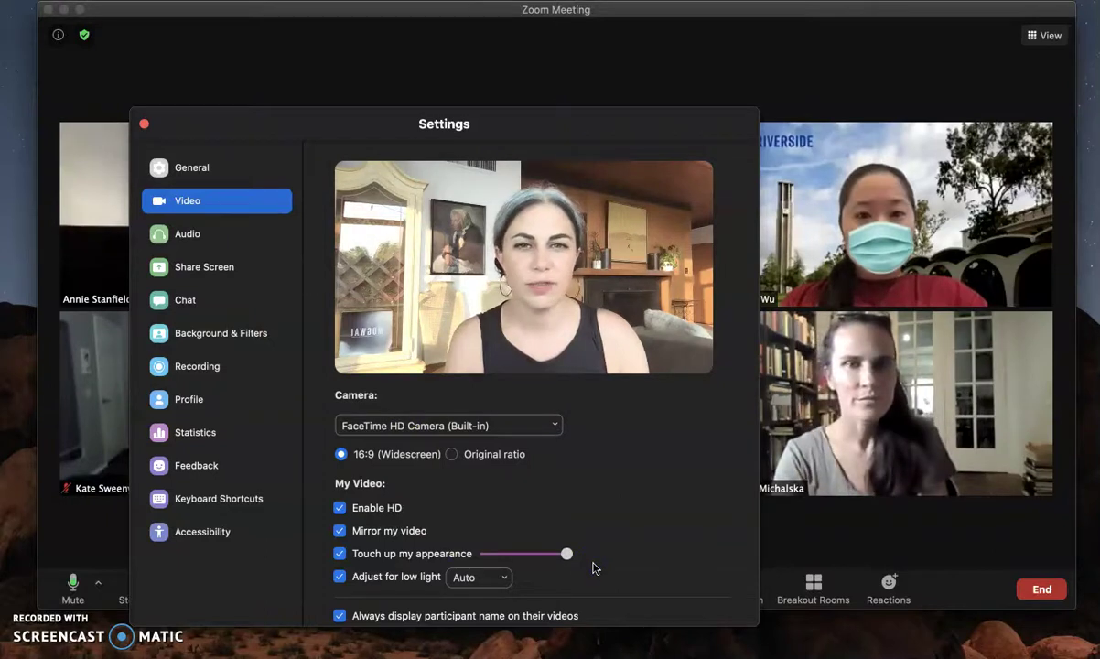
left_click_drag(566, 555, 535, 564)
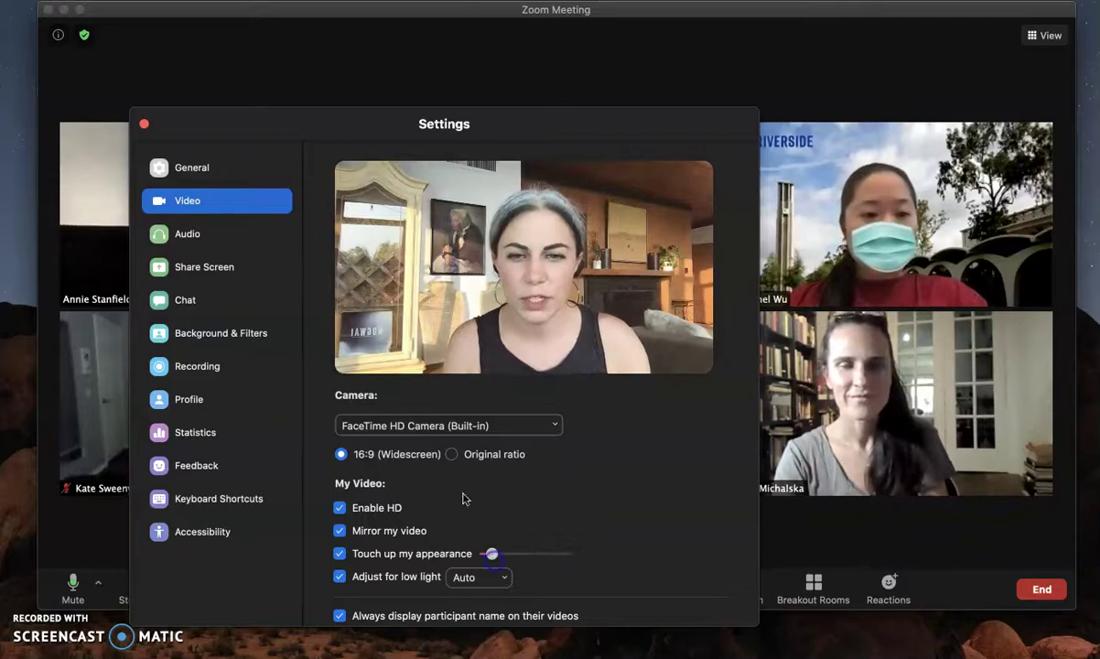
left_click_drag(314, 136, 554, 528)
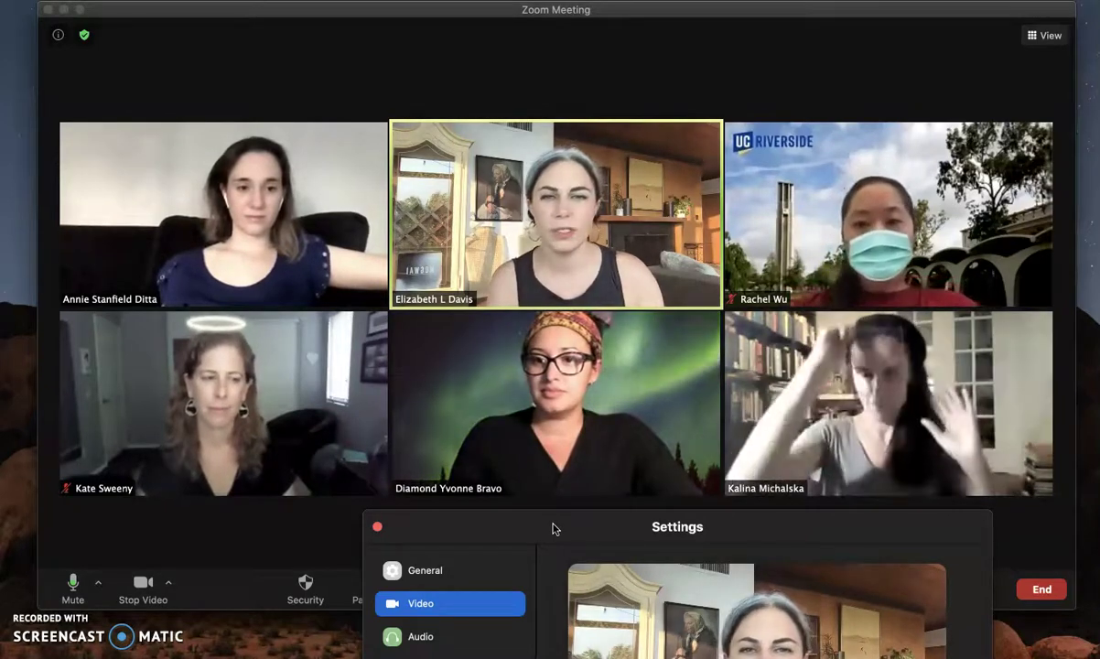
- Move the Video settings window to the left and close it
left_click_drag(552, 529, 527, 520)
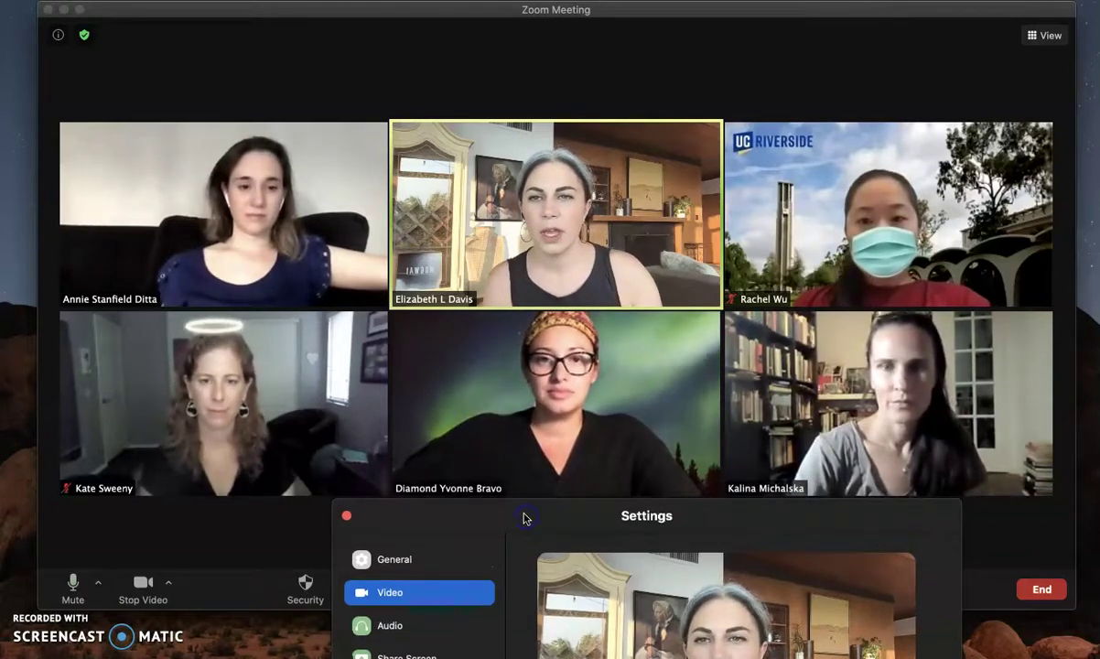
left_click(527, 518)
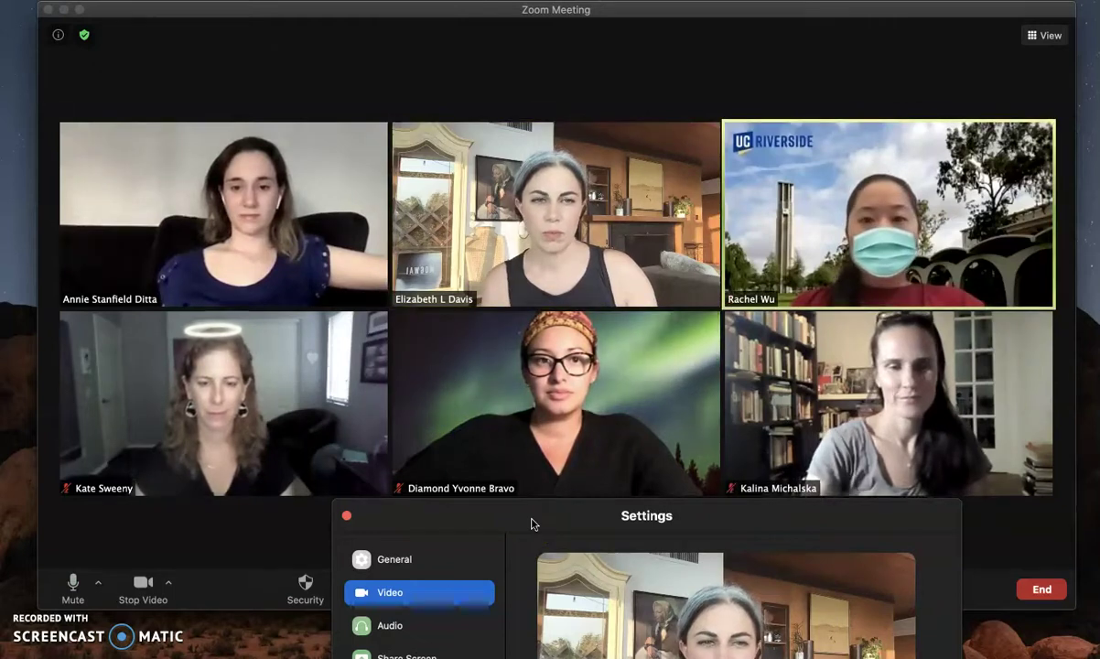
left_click_drag(531, 524, 244, 391)
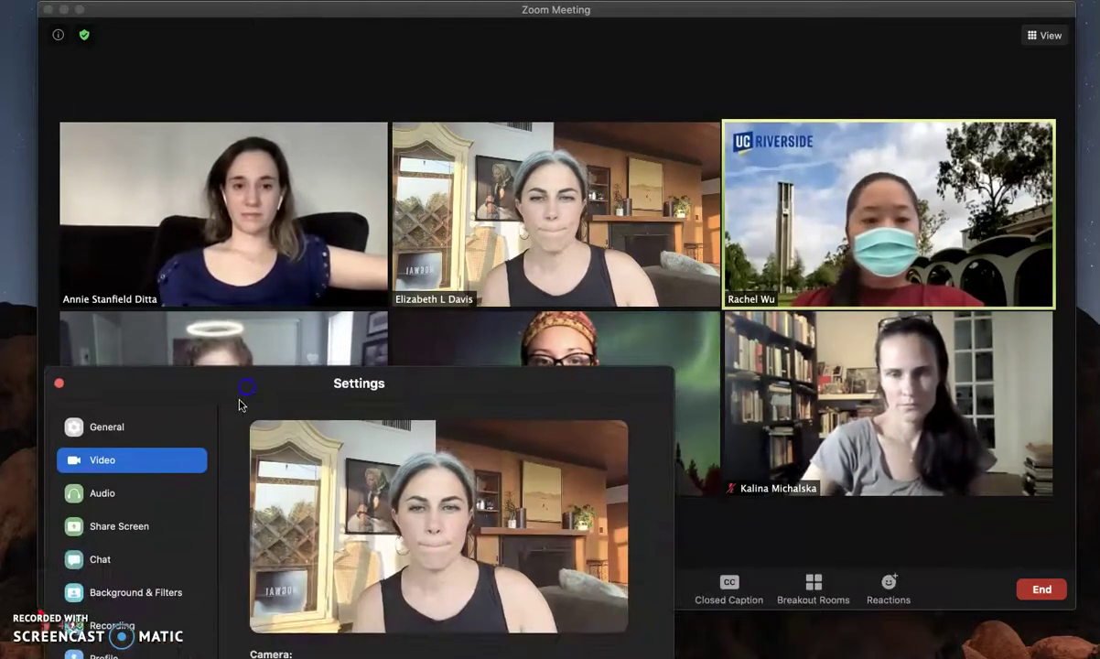
left_click(59, 384)
left_click(166, 584)
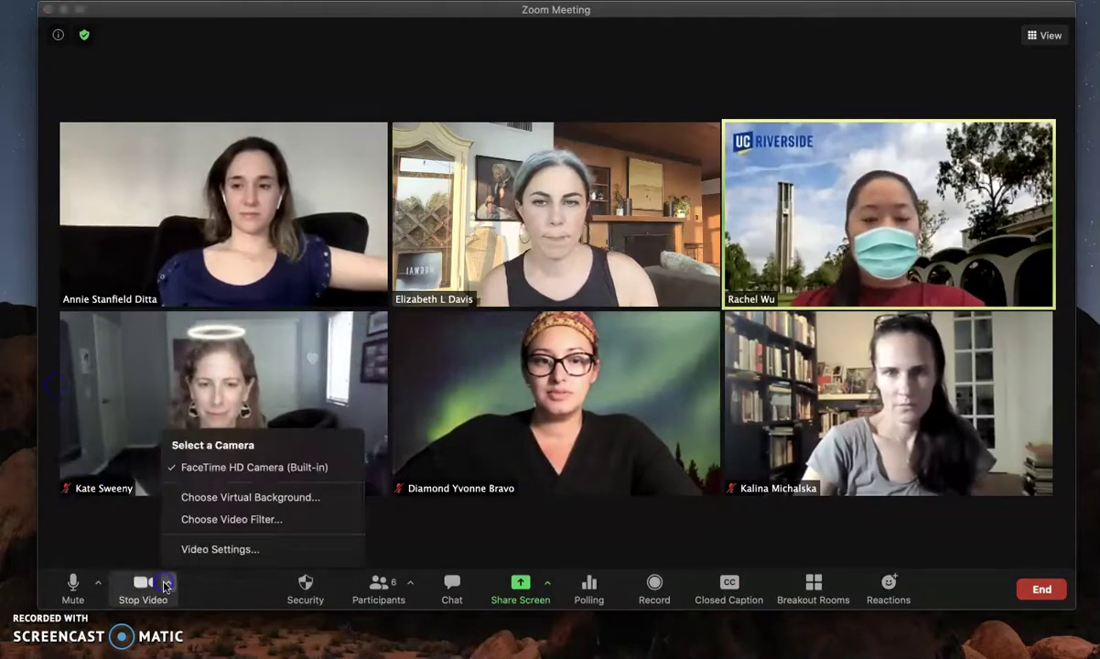
left_click(205, 501)
left_click_drag(263, 195, 405, 531)
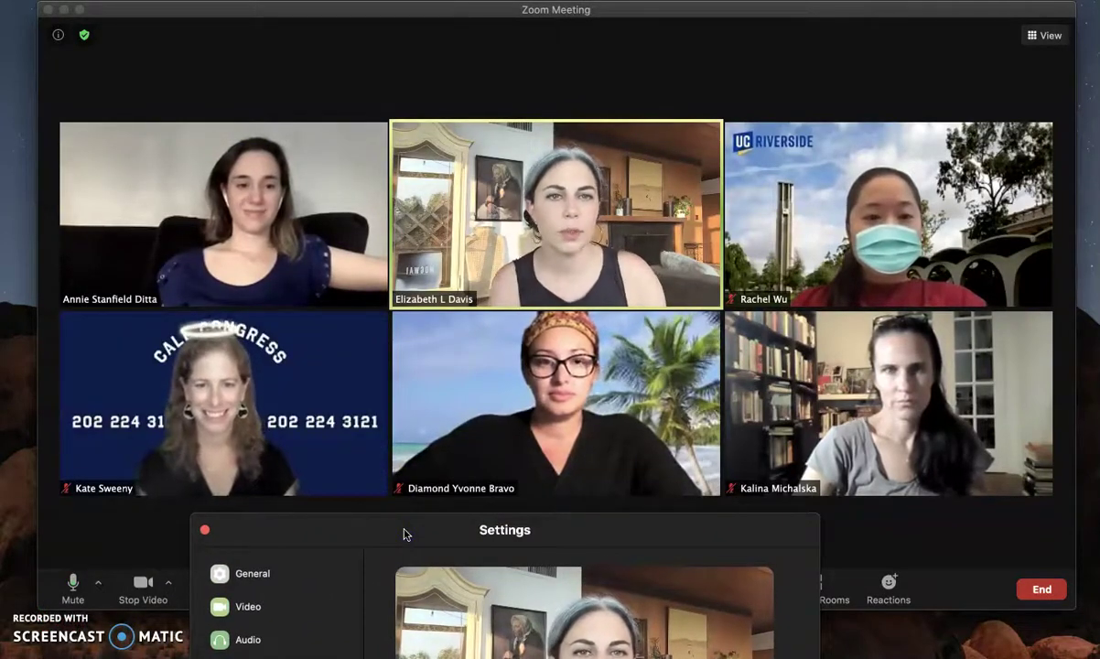
left_click(407, 541)
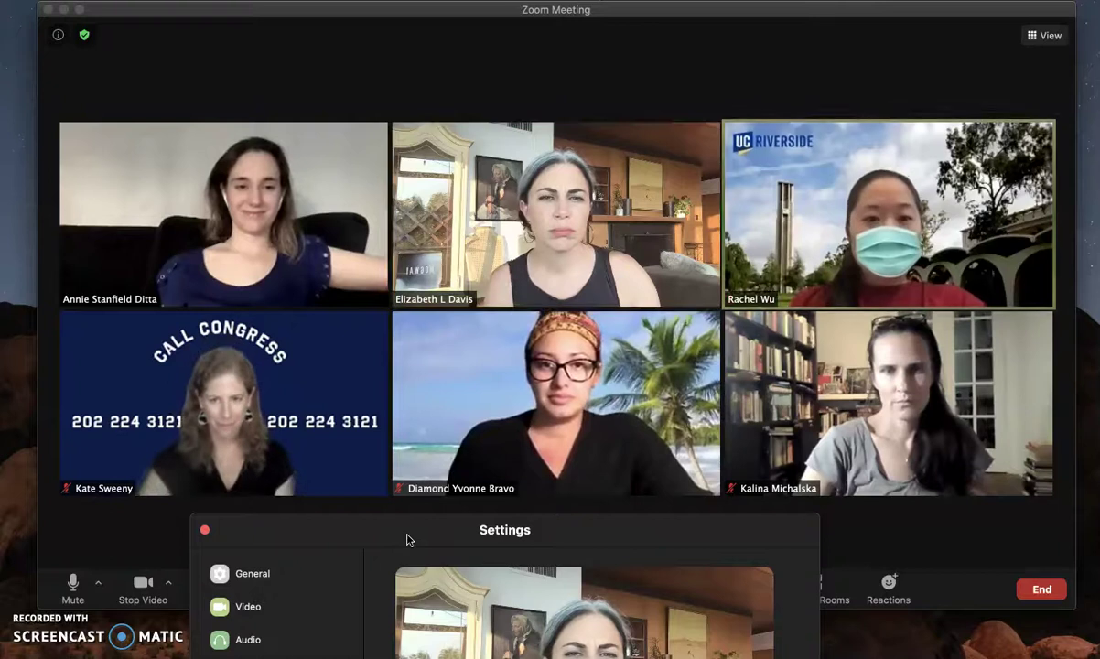
left_click(407, 543)
left_click(486, 540)
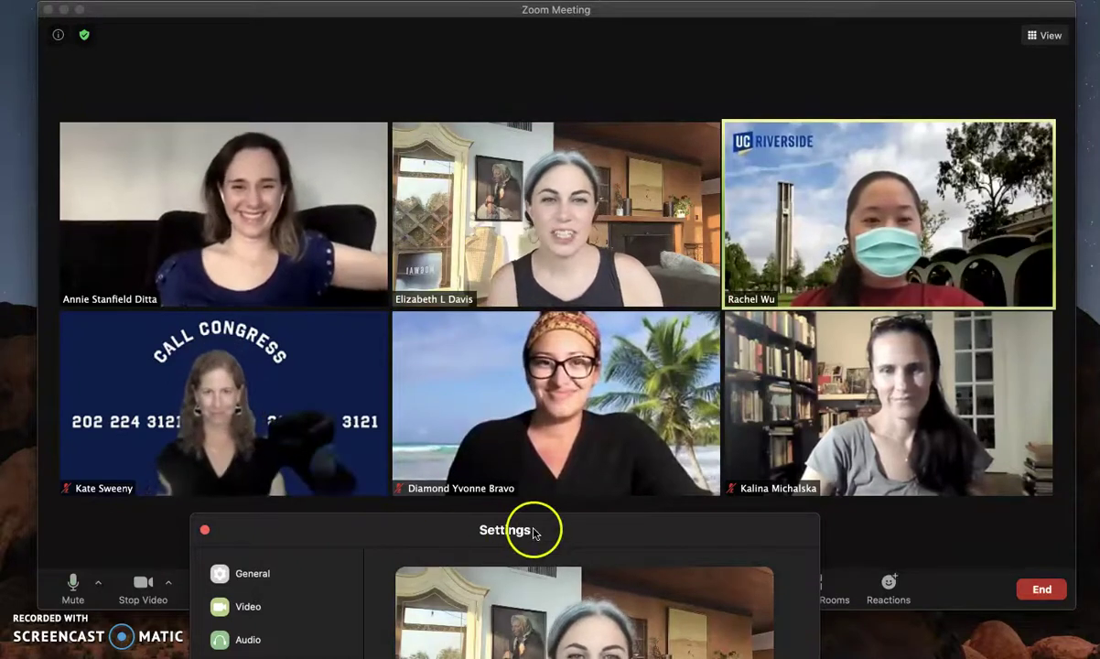
left_click_drag(552, 529, 601, 550)
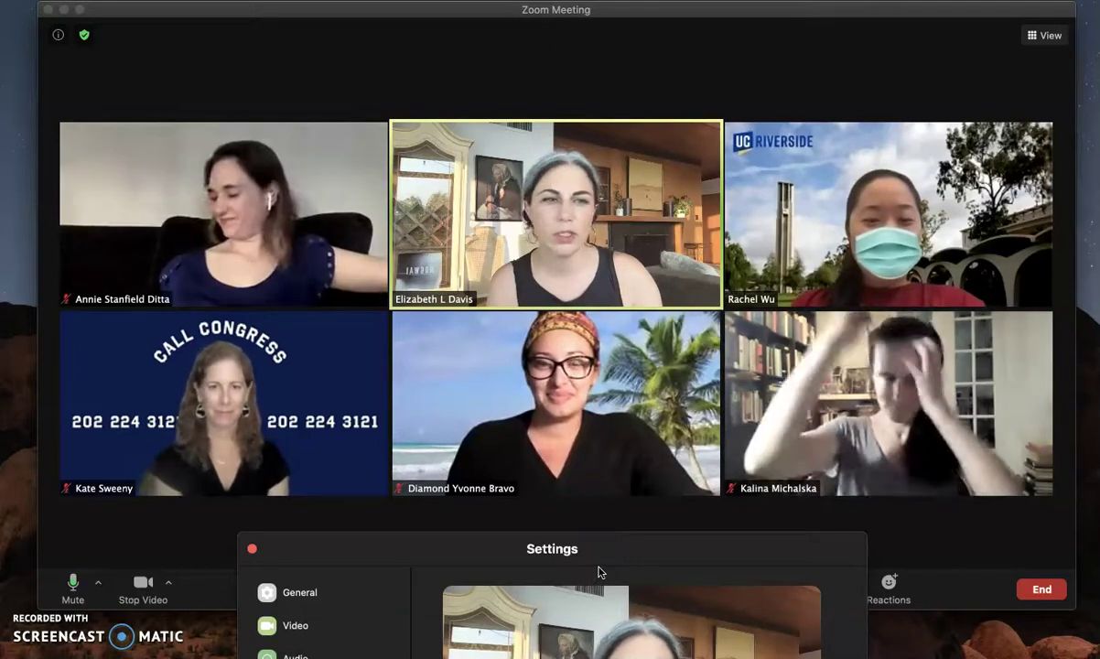
left_click(593, 582)
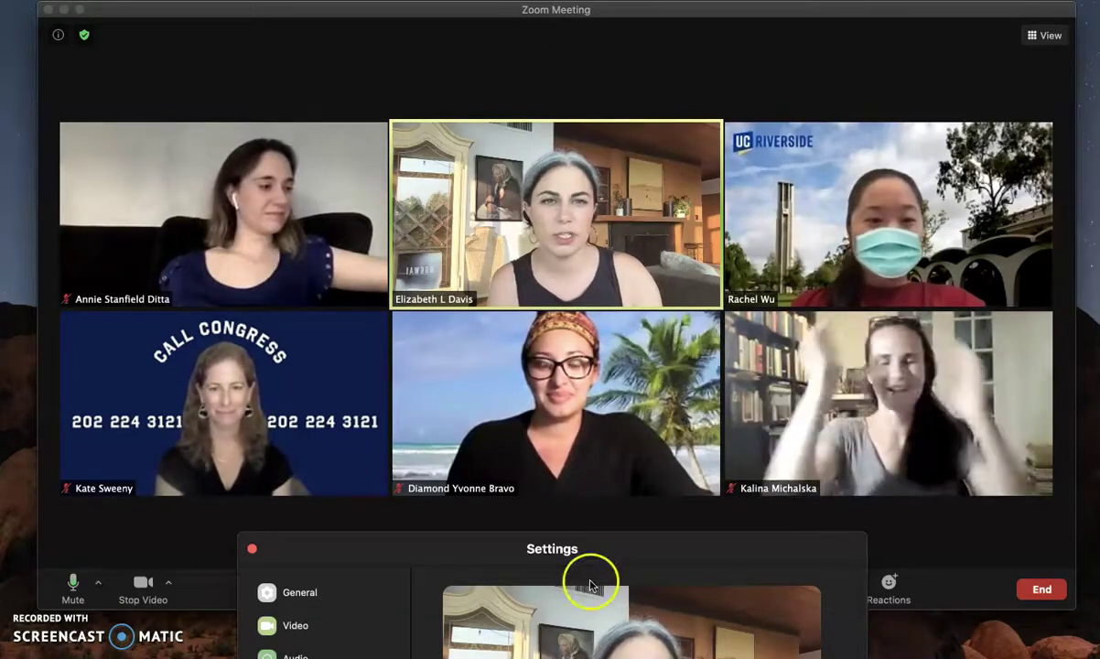
left_click(601, 529)
left_click_drag(624, 542, 696, 560)
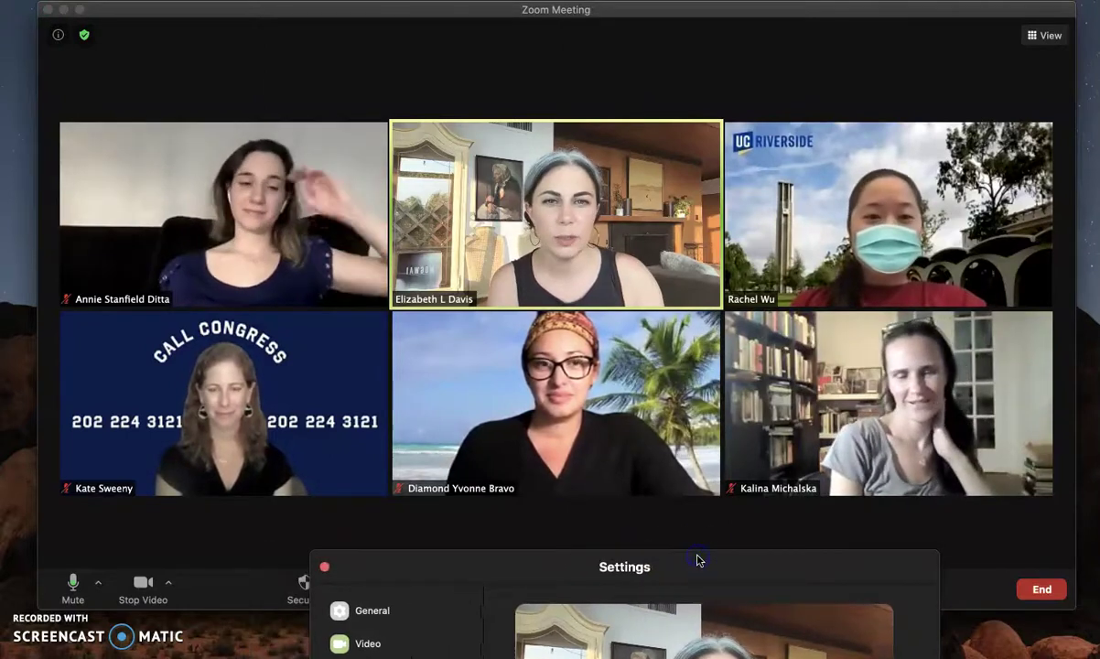
left_click(688, 578)
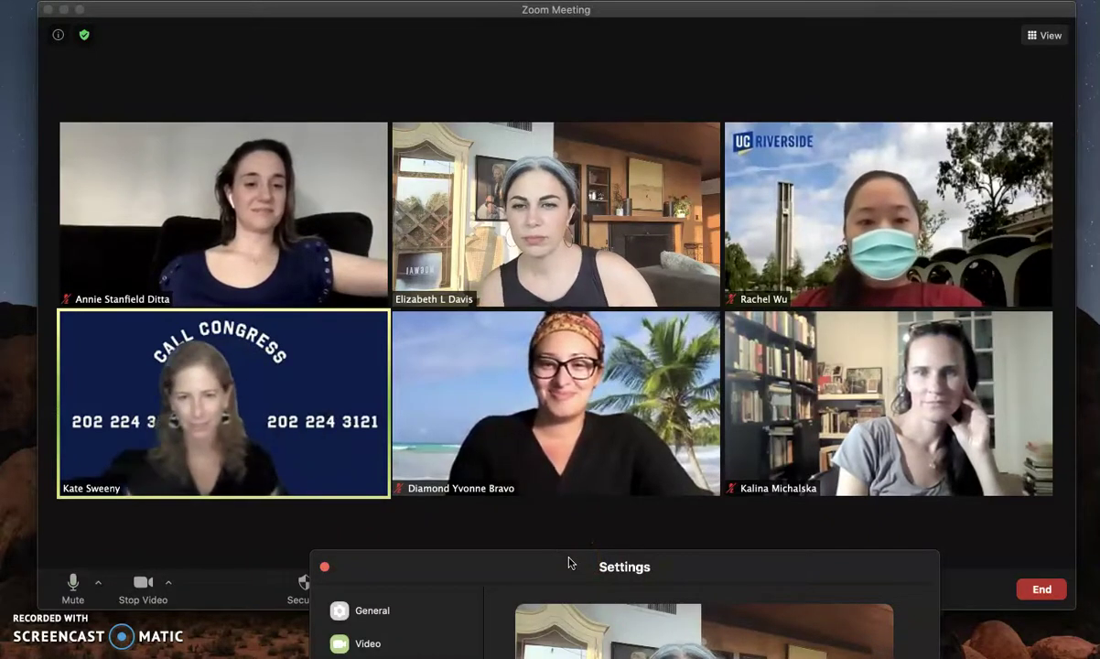
left_click_drag(568, 562, 719, 562)
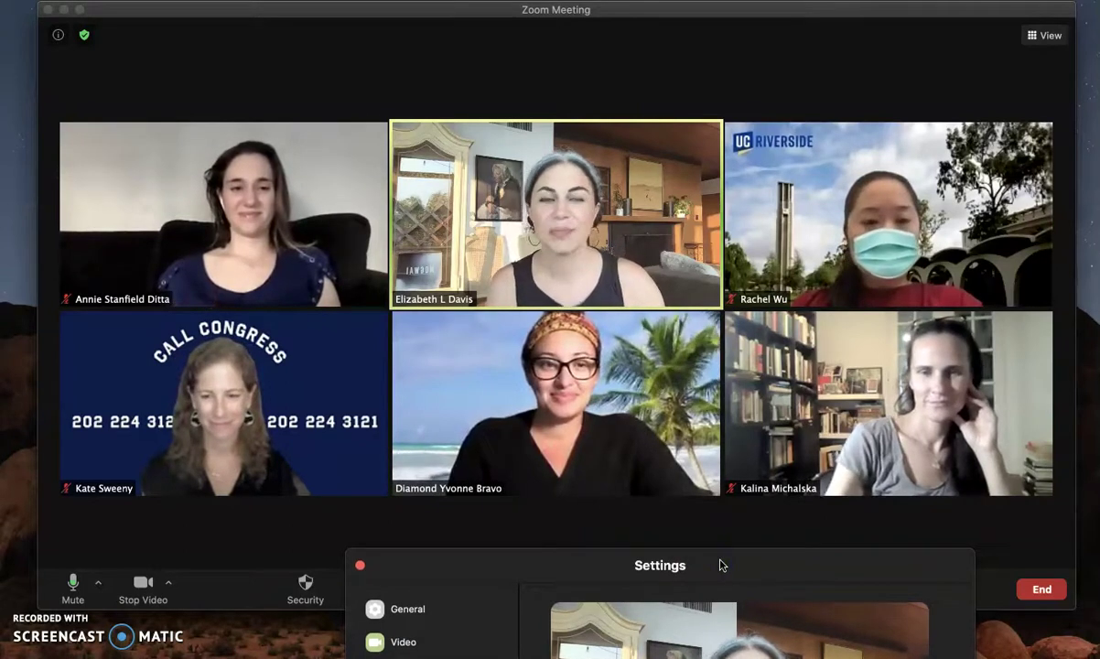
left_click_drag(723, 563, 1034, 478)
left_click(816, 477)
left_click_drag(817, 476, 736, 537)
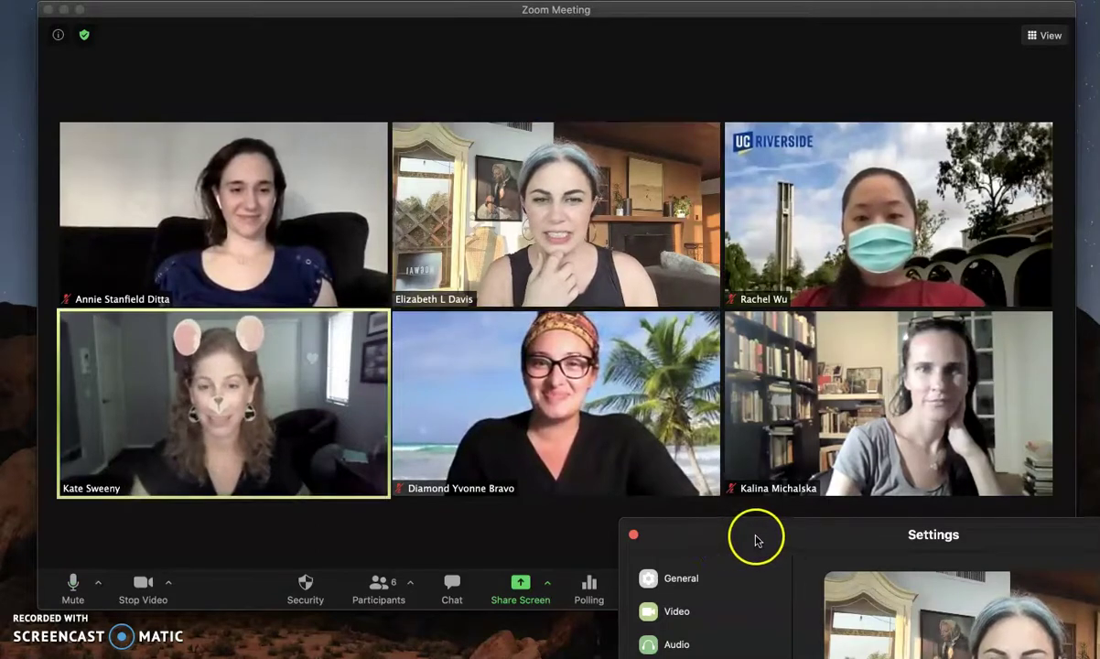
- Reopen the camera options list and raise Settings to show Background & Filters fully
left_click_drag(758, 539, 759, 140)
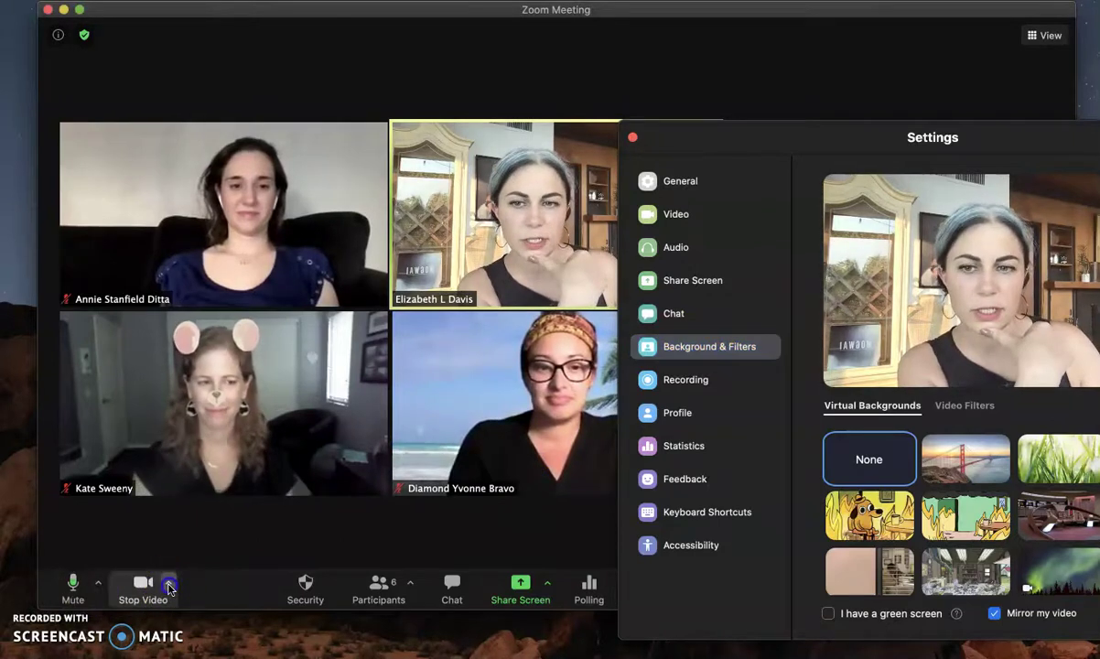
left_click(168, 584)
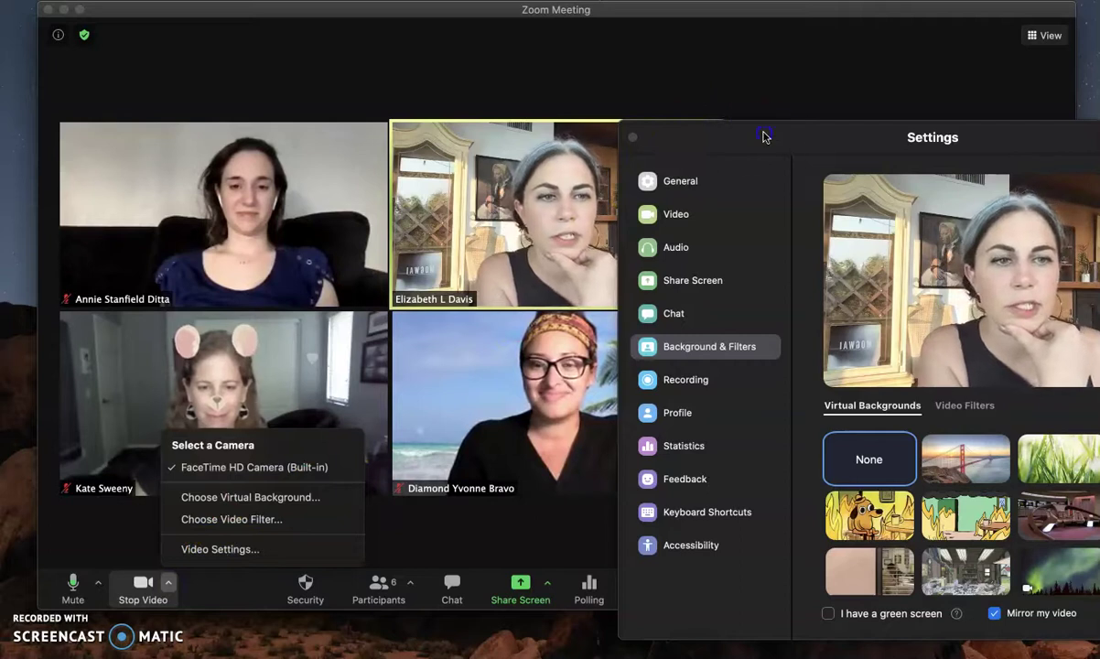
left_click_drag(765, 136, 757, 120)
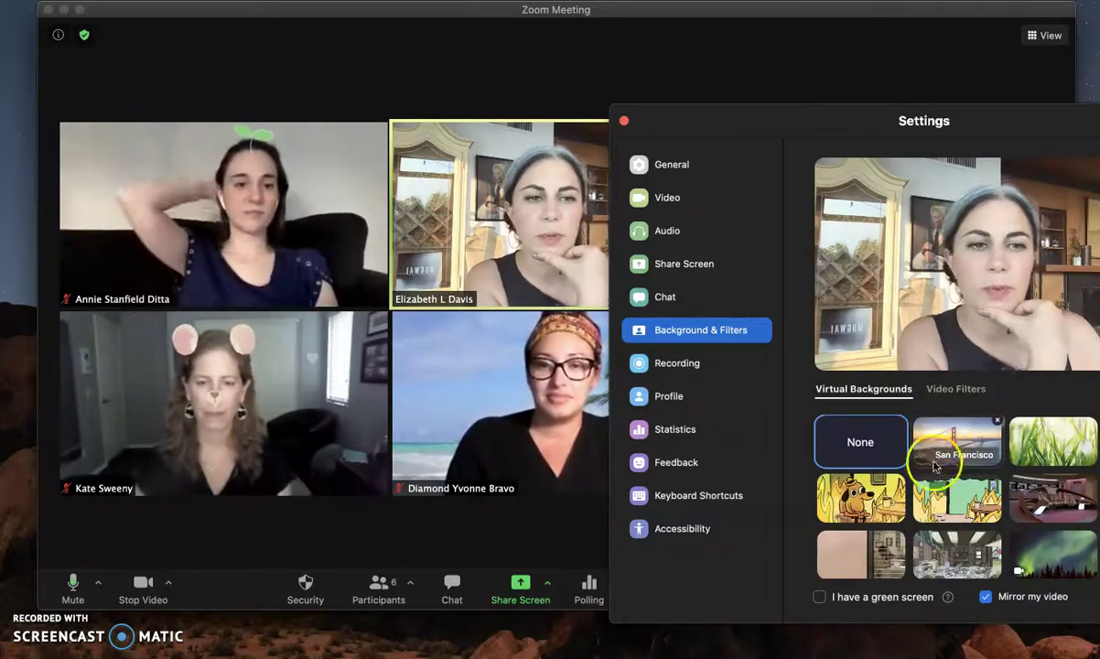
- Try the burning-room cartoon, then apply the spaceship bridge virtual background
left_click(949, 506)
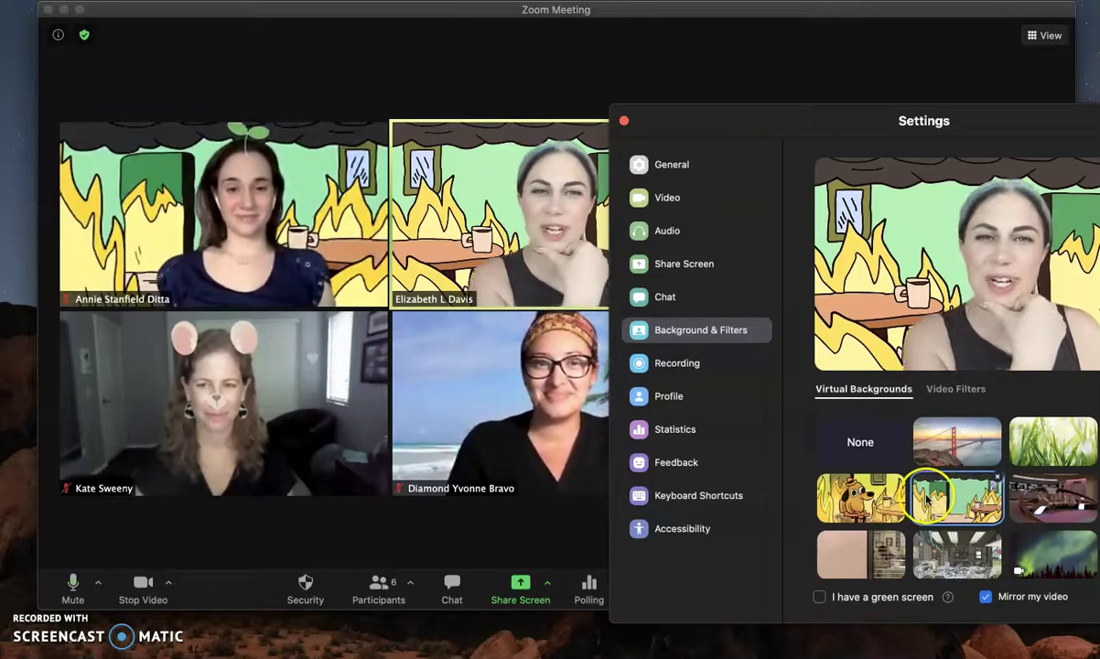
left_click(1043, 496)
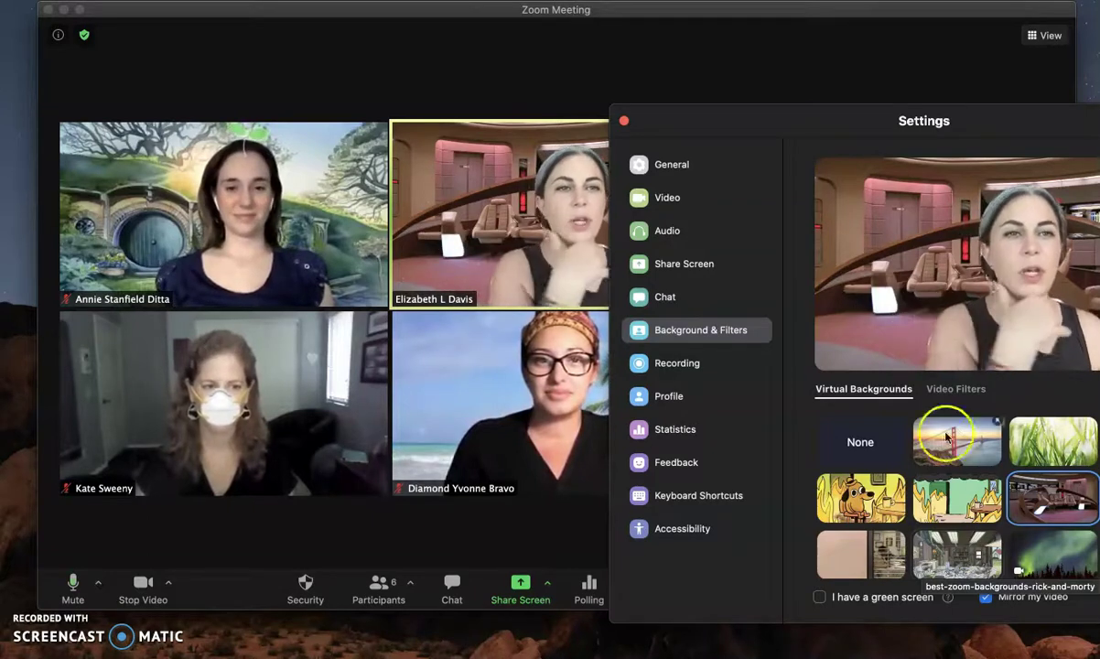
left_click_drag(850, 119, 702, 48)
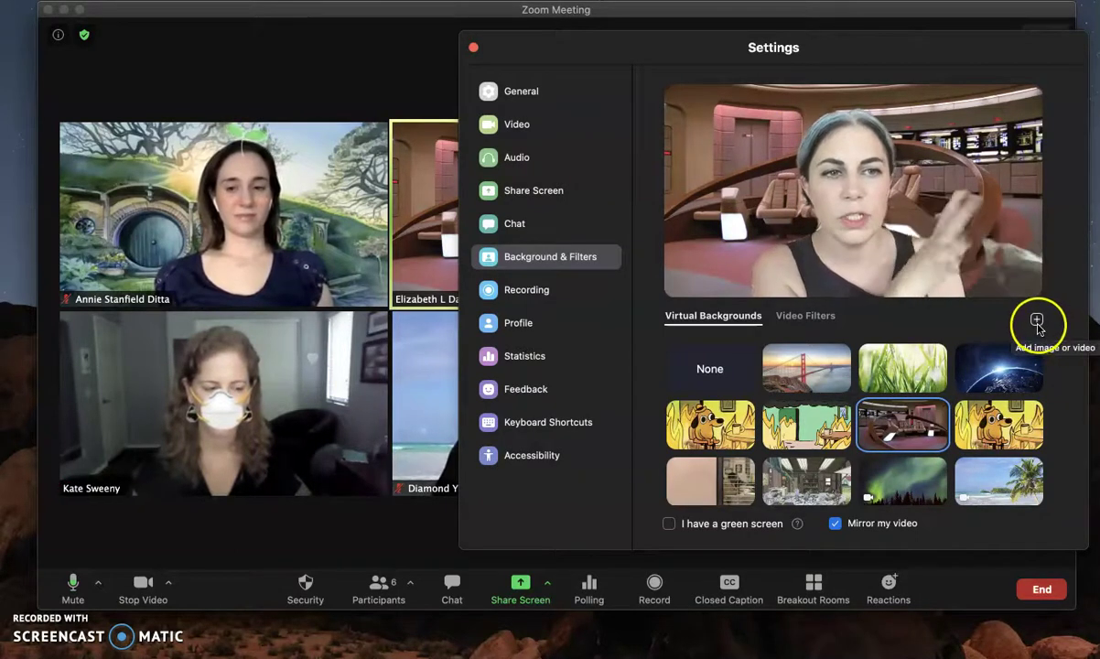
- Switch to the Video Filters tab and apply the Cinnamon tint to your video
left_click_drag(646, 50, 649, 52)
left_click(824, 320)
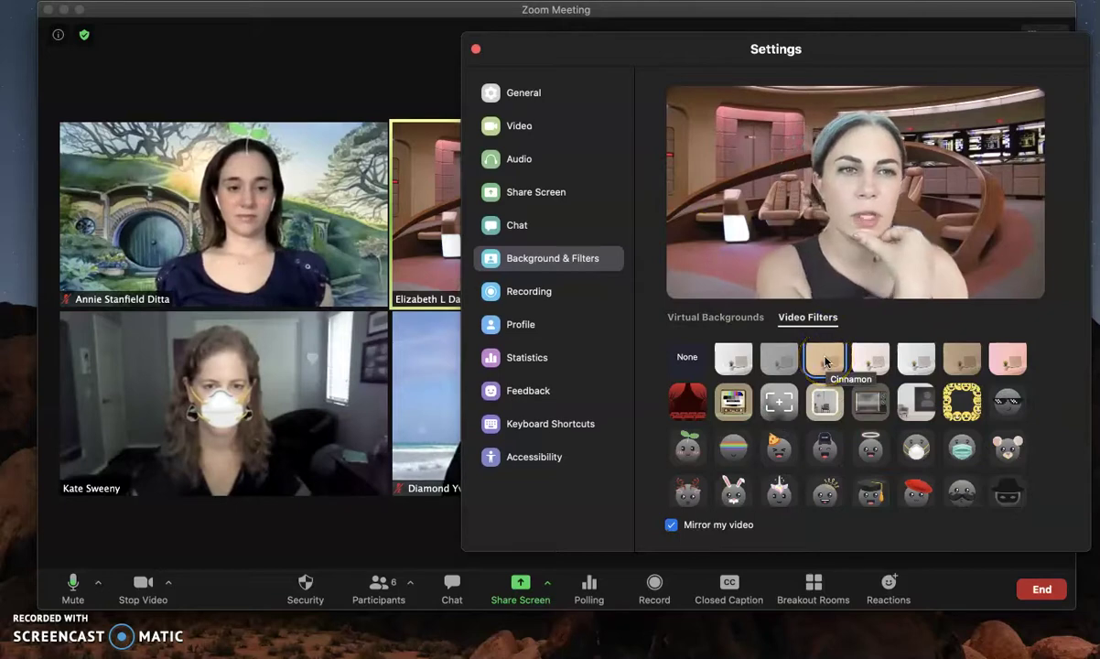
scroll(825, 361, "up", 1)
left_click(824, 359)
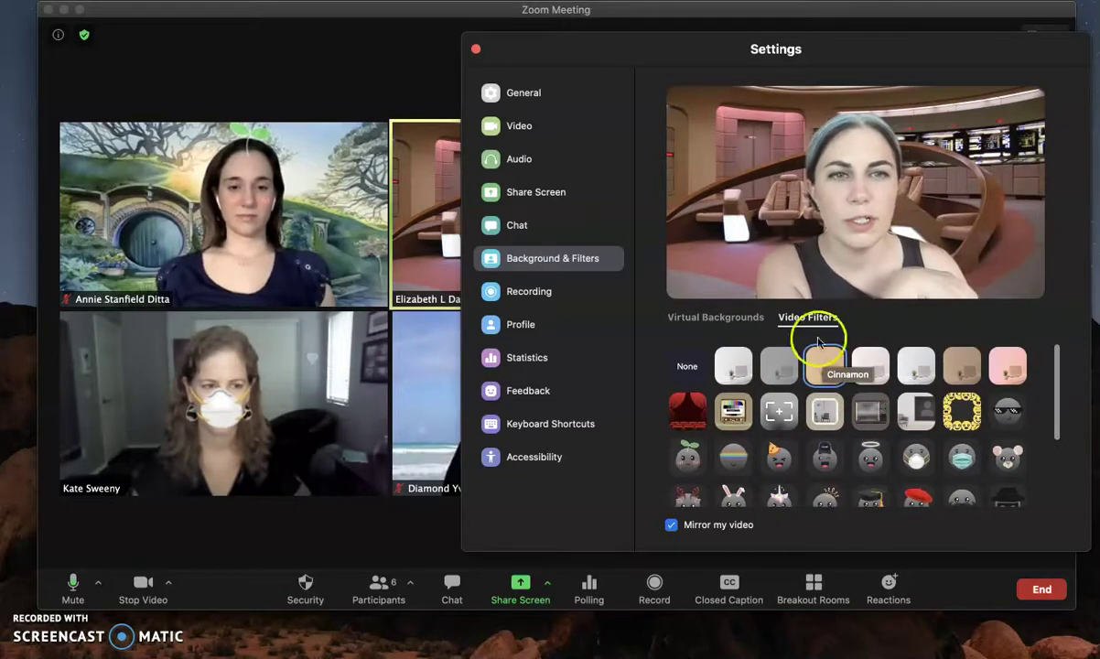
left_click_drag(650, 44, 659, 505)
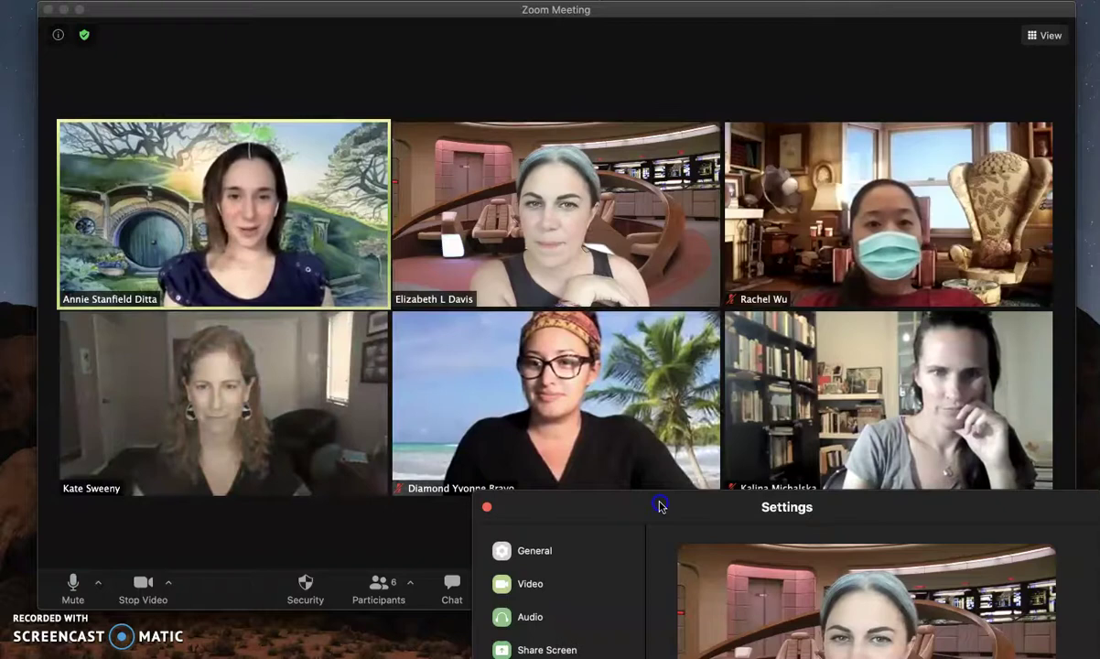
- Move Settings aside and close it, revealing the six-person gallery
left_click_drag(660, 506, 515, 351)
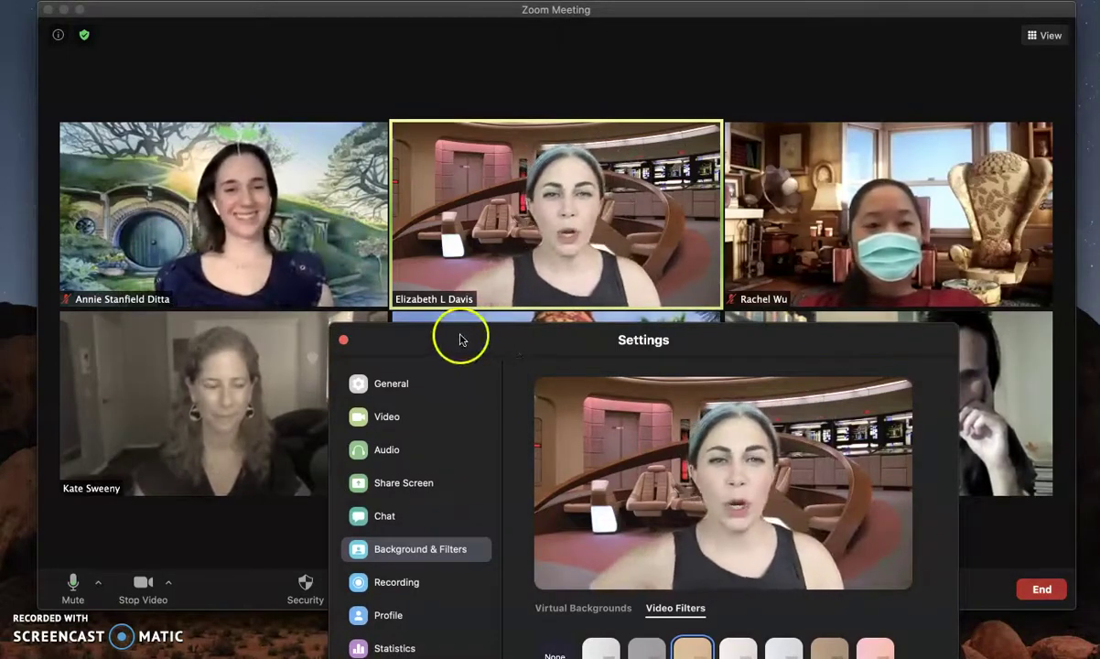
left_click_drag(461, 334, 381, 312)
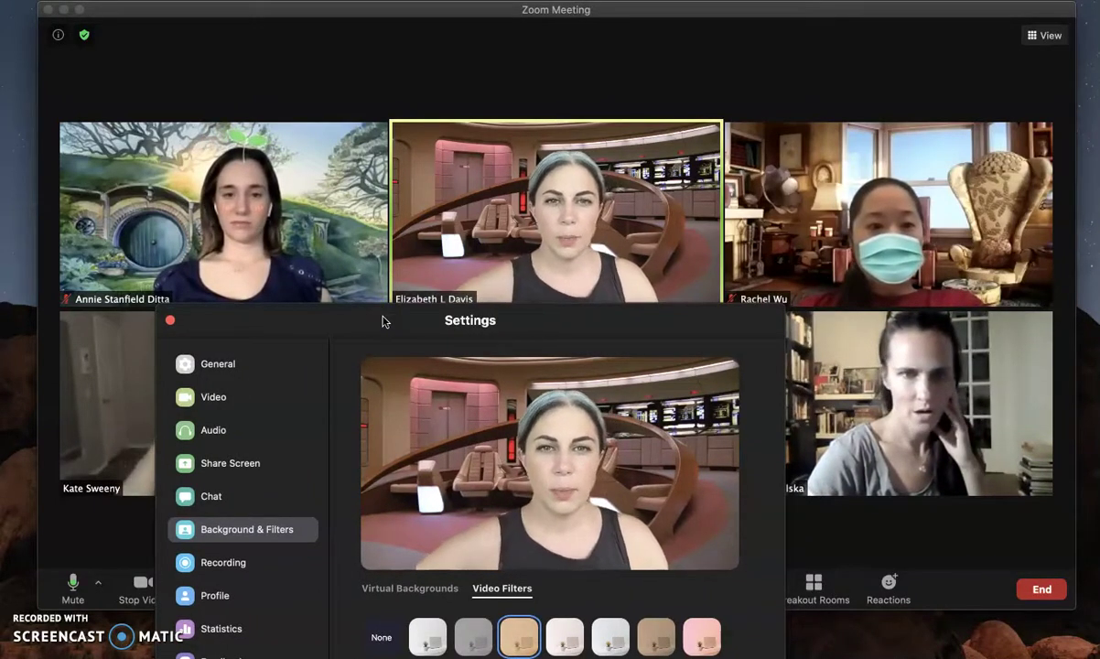
left_click(253, 316)
left_click(171, 320)
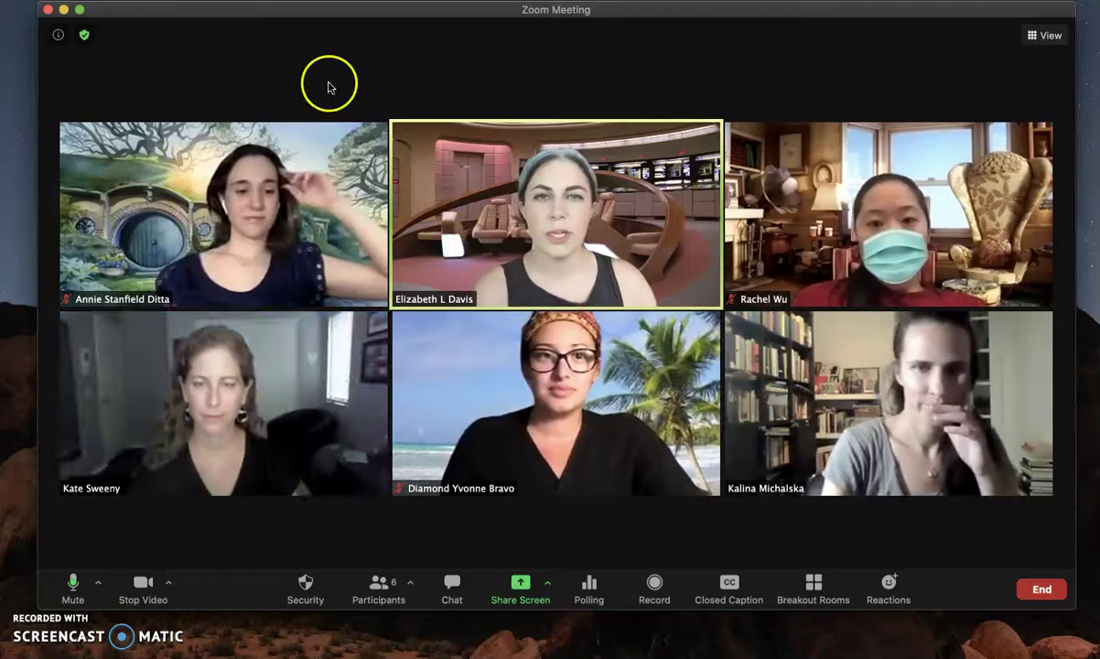
- Choose 'Choose Video Filter...' from the Stop Video camera menu and lower the Settings window
mouse_move(317, 324)
left_click(170, 587)
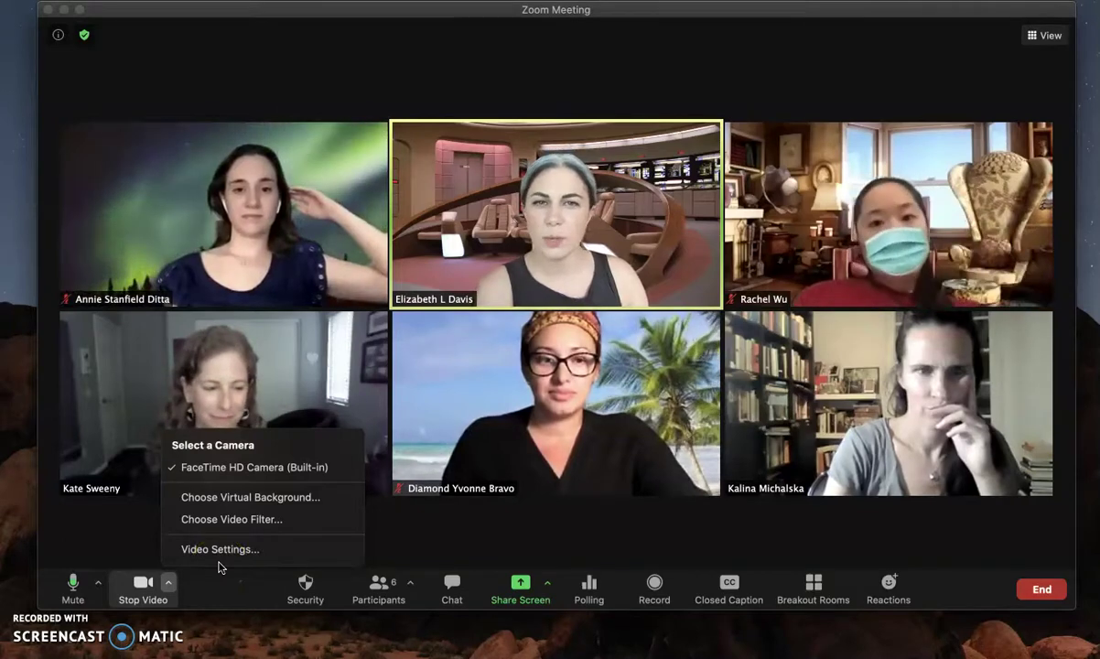
left_click(215, 518)
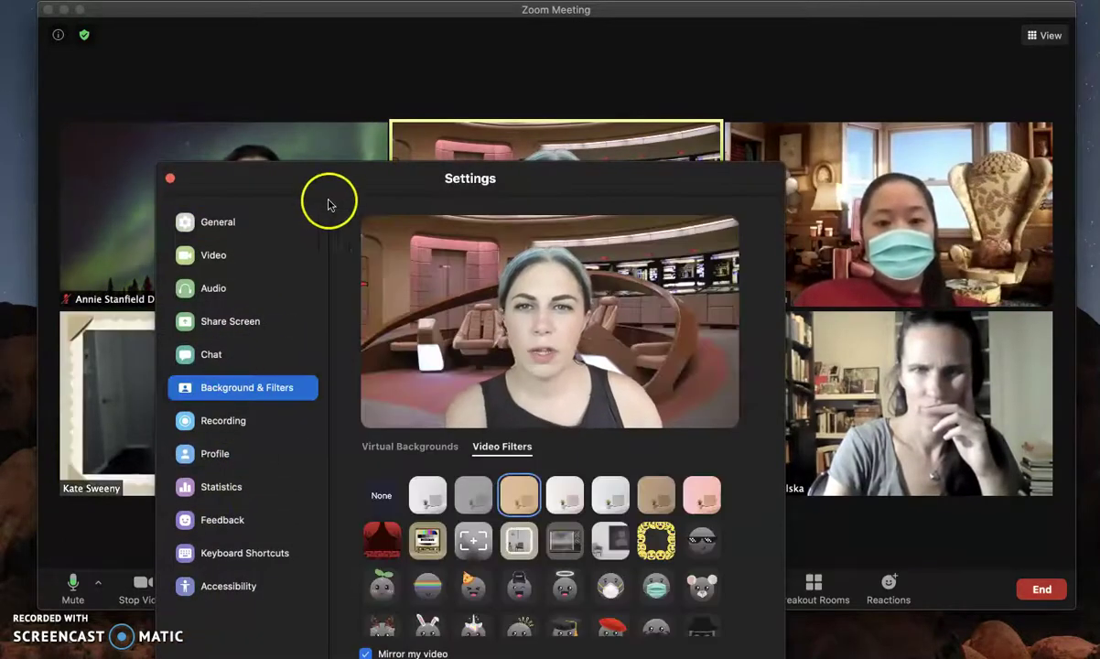
left_click_drag(329, 201, 487, 532)
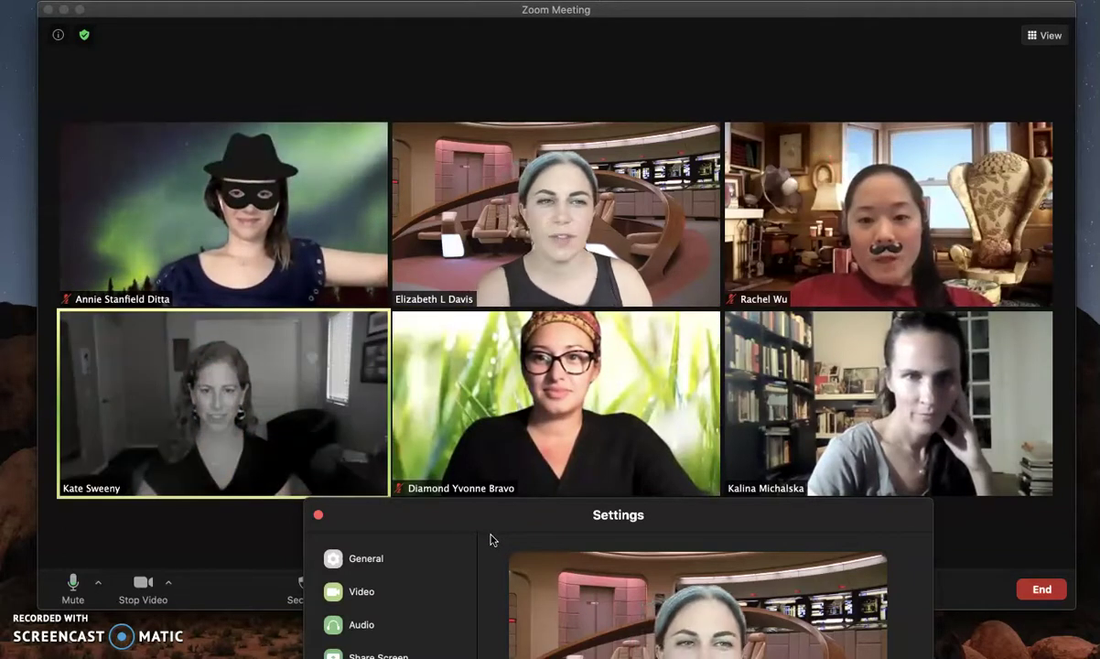
left_click_drag(515, 528, 523, 543)
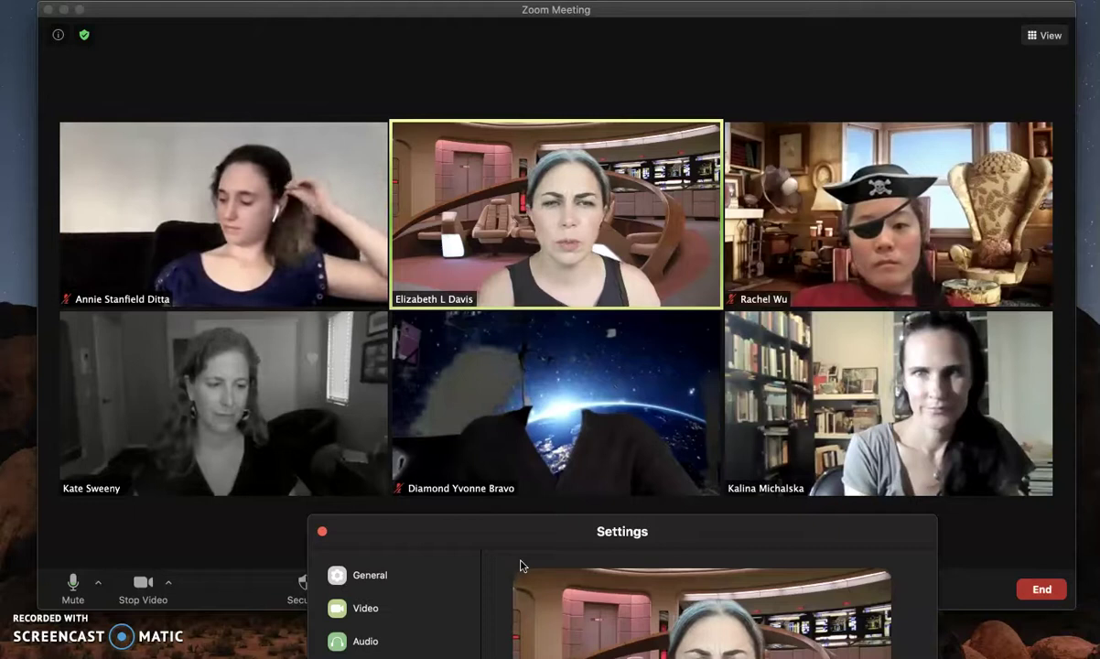
left_click_drag(504, 545, 474, 566)
left_click(492, 570)
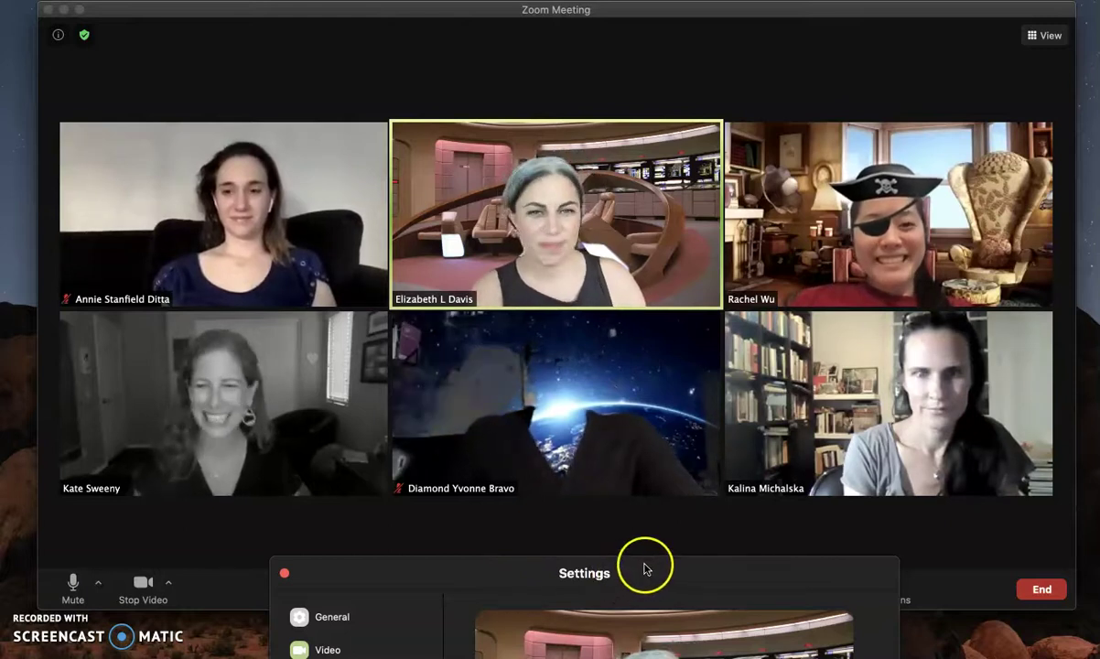
- Apply the Graduation cap sticker from Video Filters and close the Settings window
left_click_drag(646, 568, 547, 285)
scroll(578, 631, "down", 5)
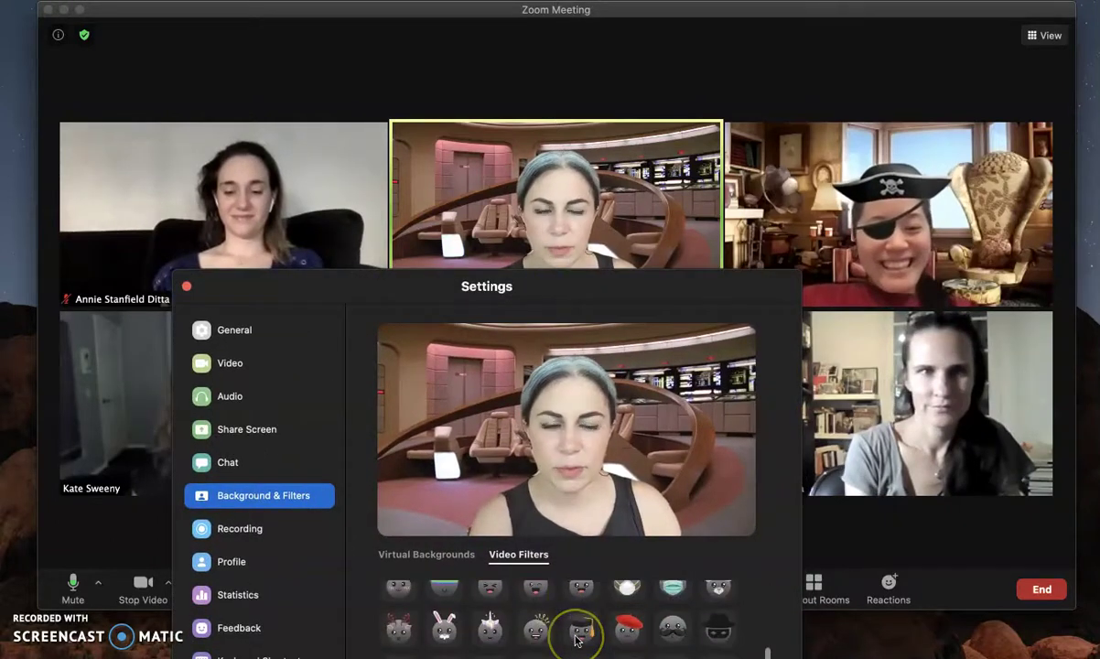
scroll(576, 639, "up", 1)
left_click(579, 641)
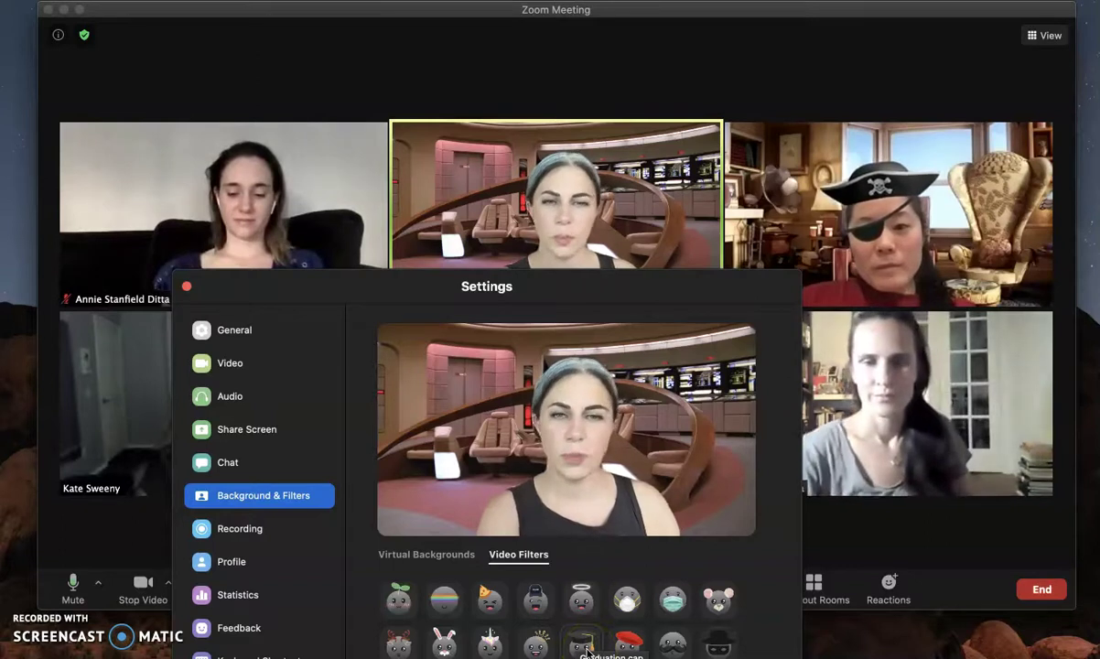
left_click(187, 286)
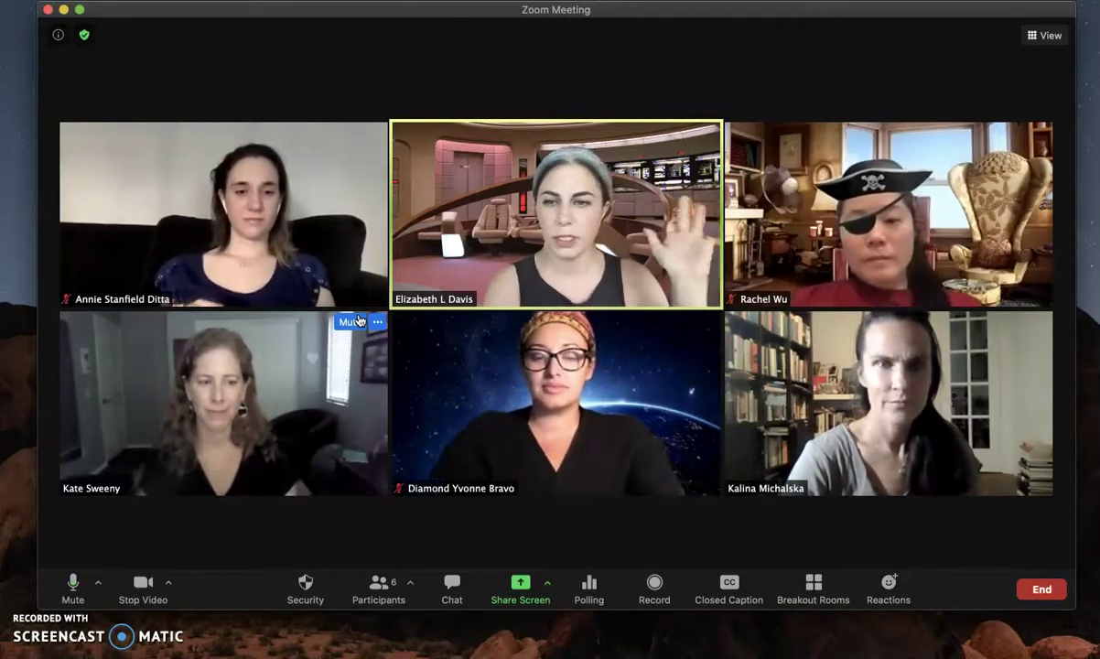
mouse_move(391, 374)
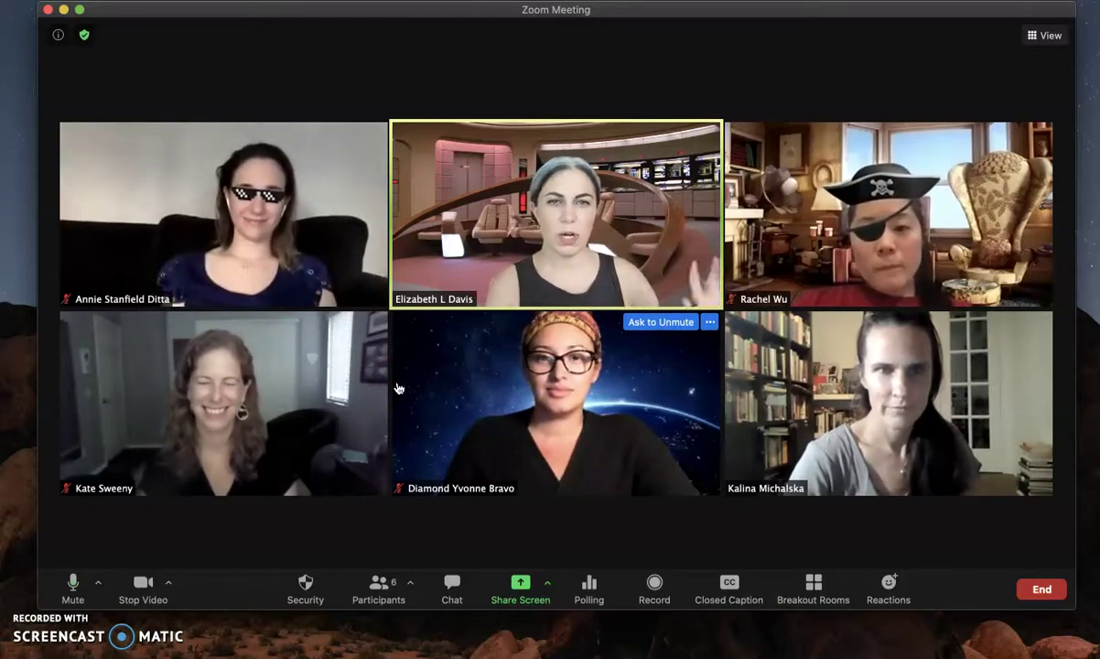
left_click(454, 389)
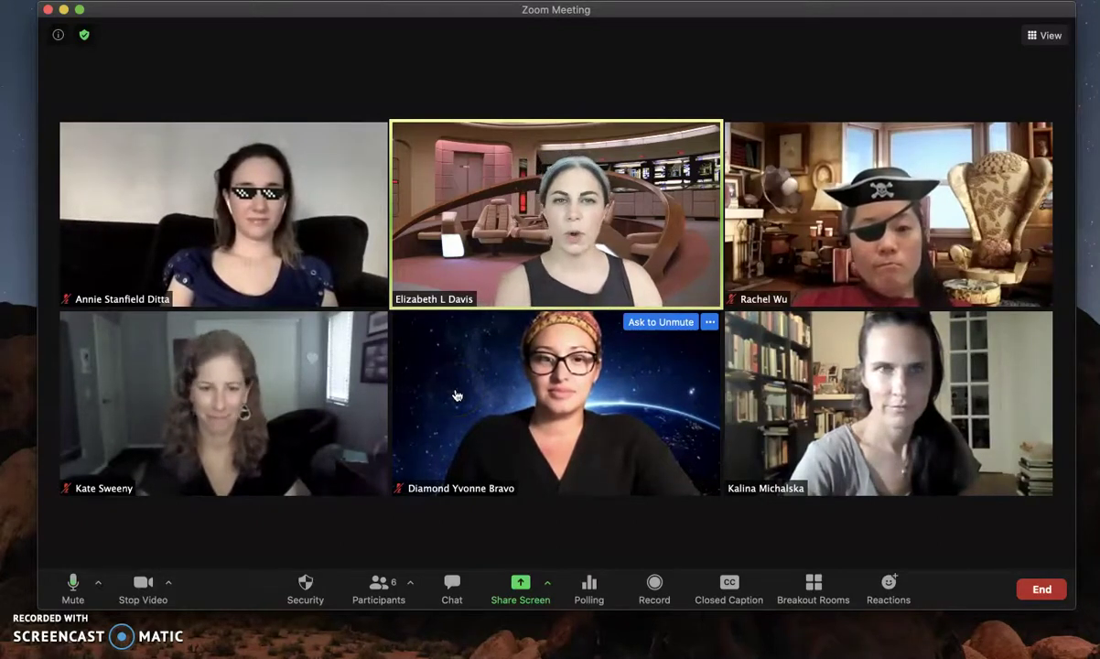
left_click(456, 396)
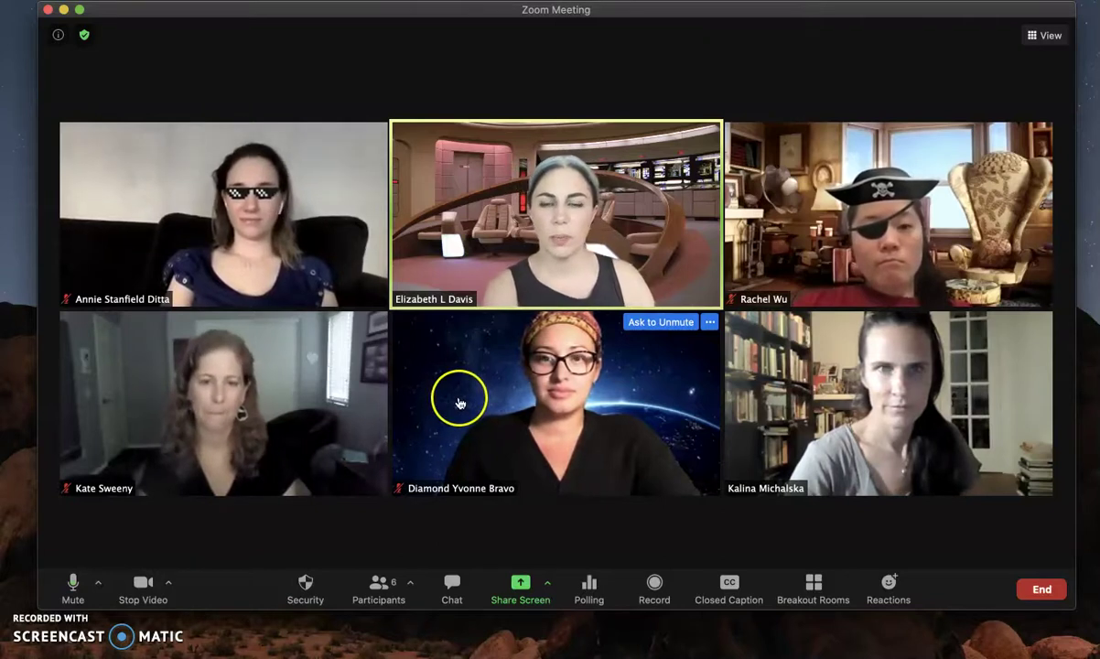
left_click(461, 401)
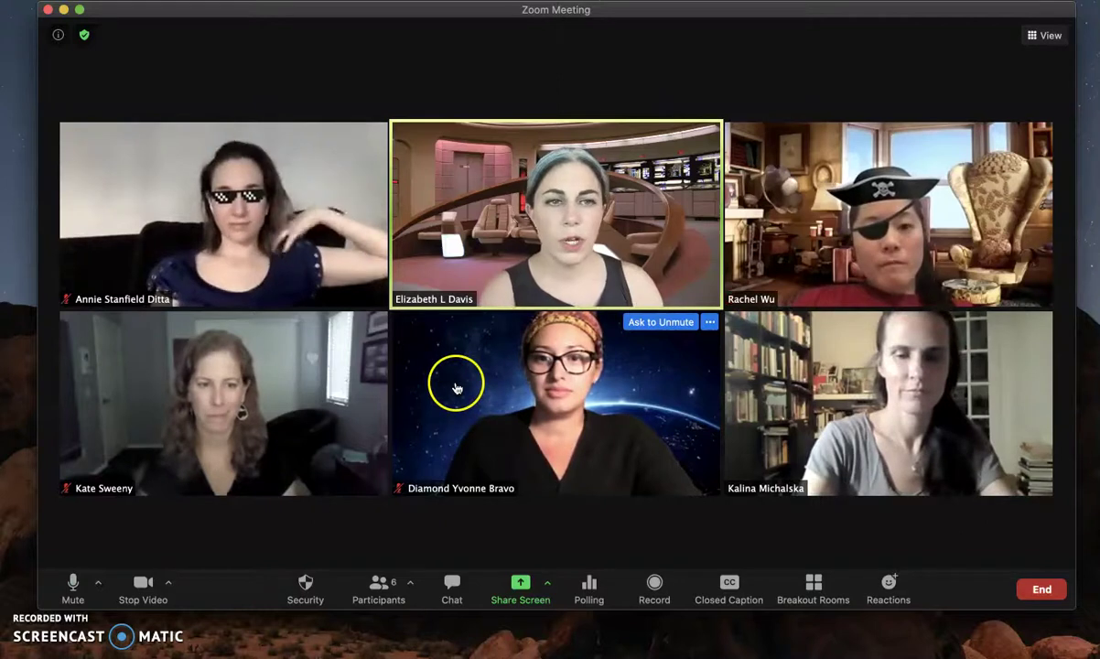
mouse_move(736, 362)
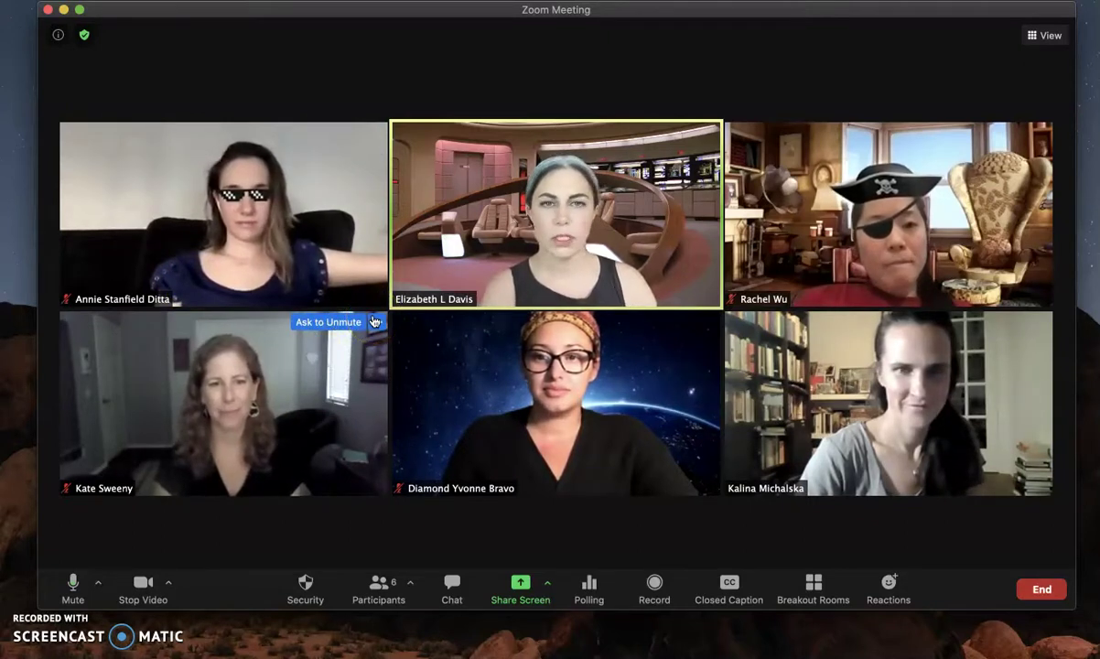
left_click(392, 361)
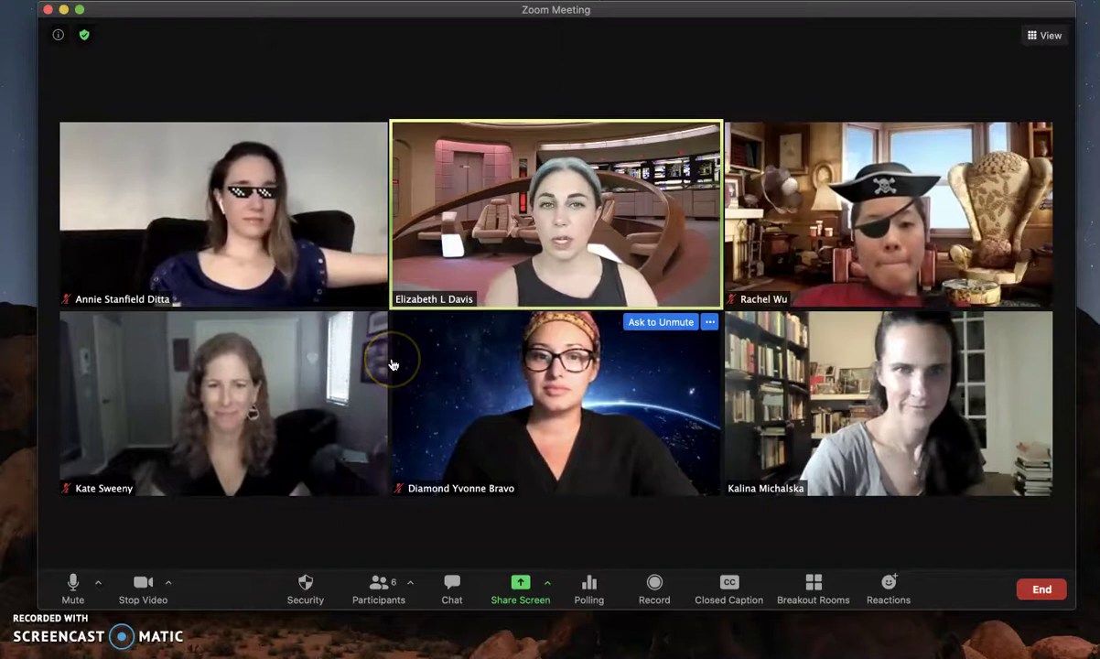